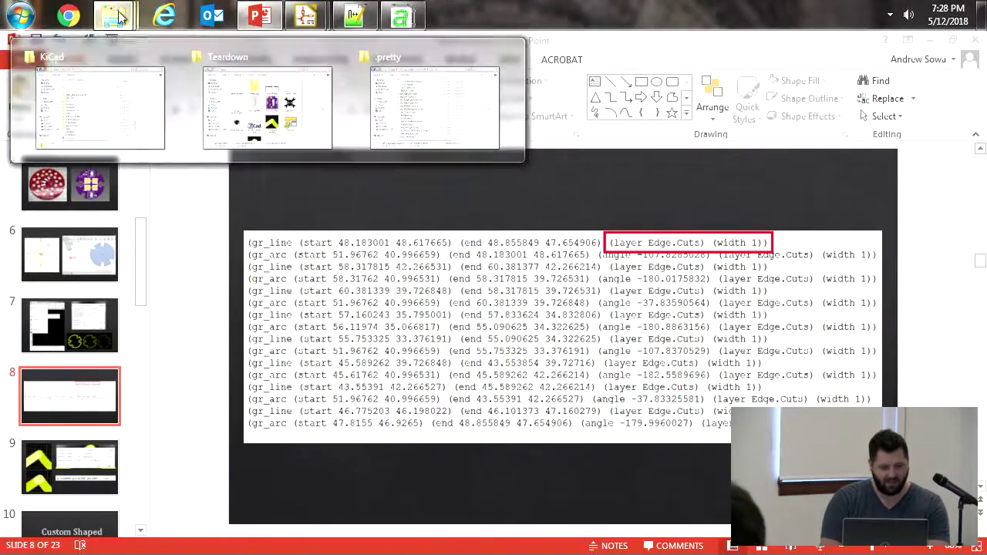
- Open the track driver project folder in the KiCad documents library to view its files, and return to the presentation
click(115, 84)
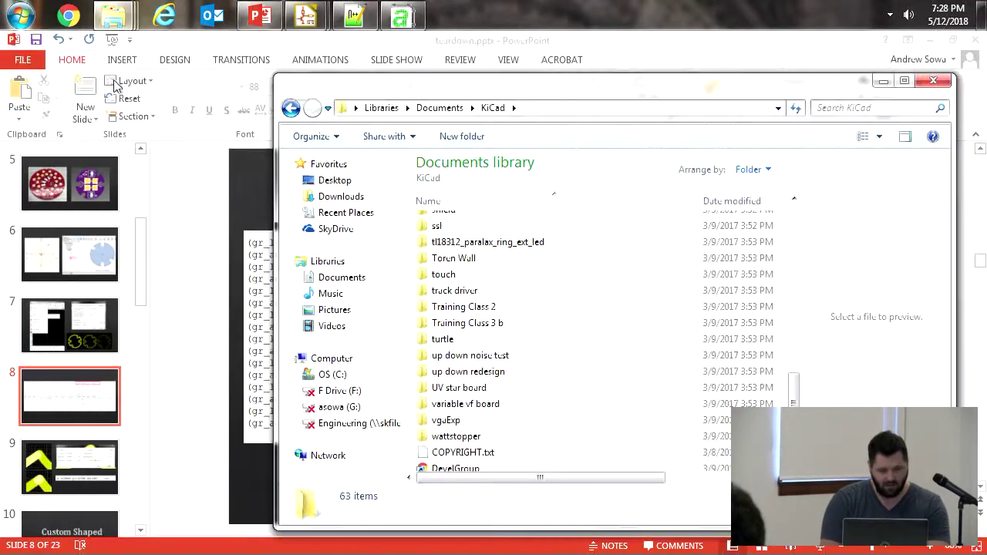
double_click(463, 293)
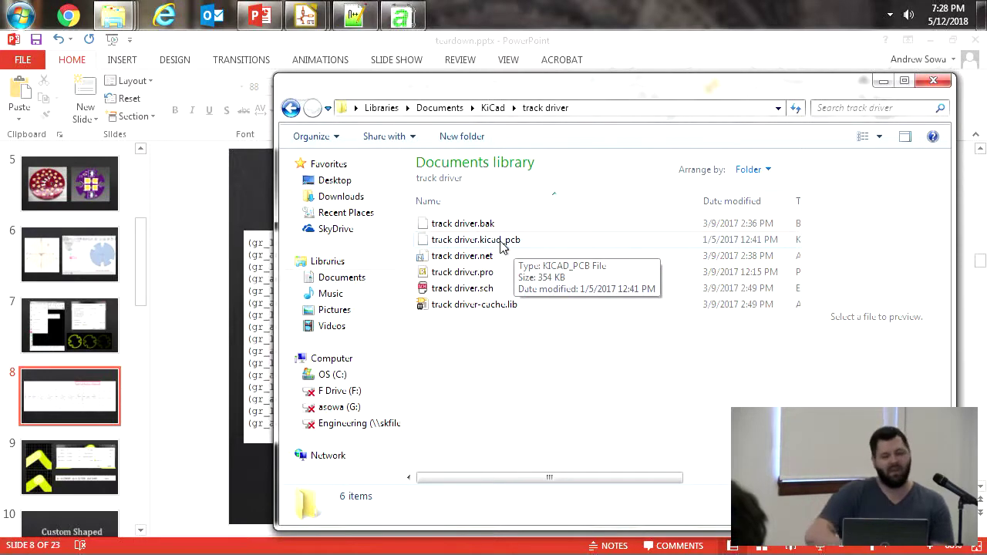
click(165, 222)
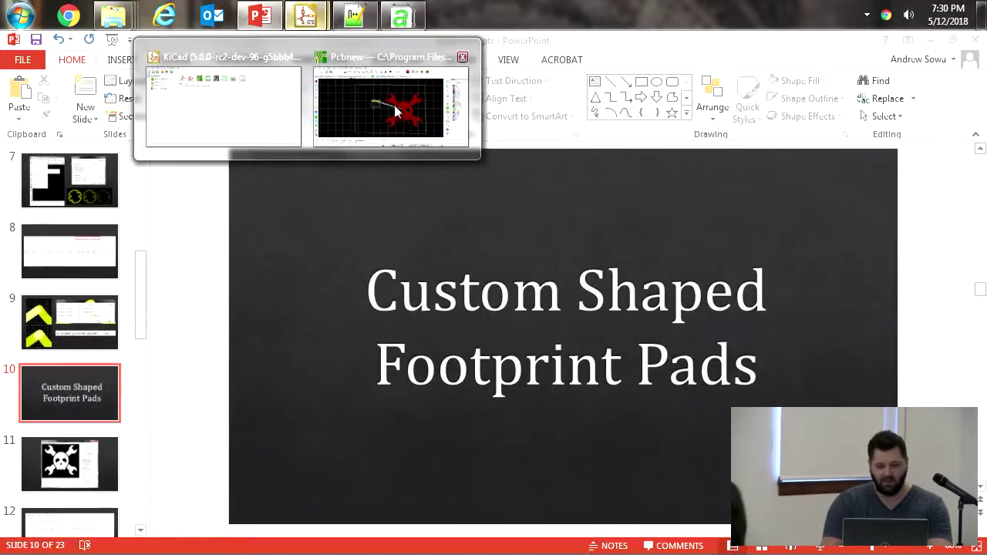
- View the Teardown board with the skull-and-wrenches footprint in Pcbnew, and return to the presentation at slide 9
click(395, 111)
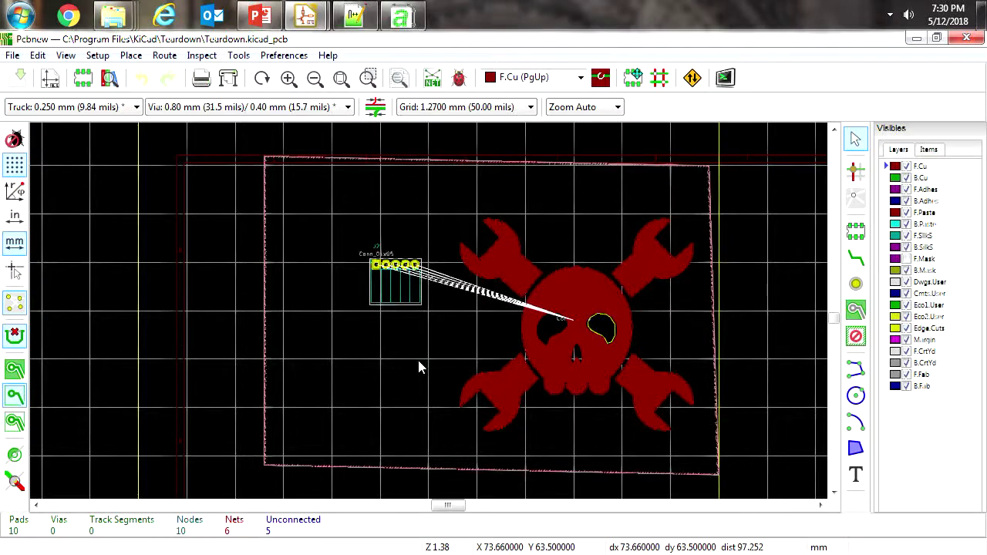
key(space)
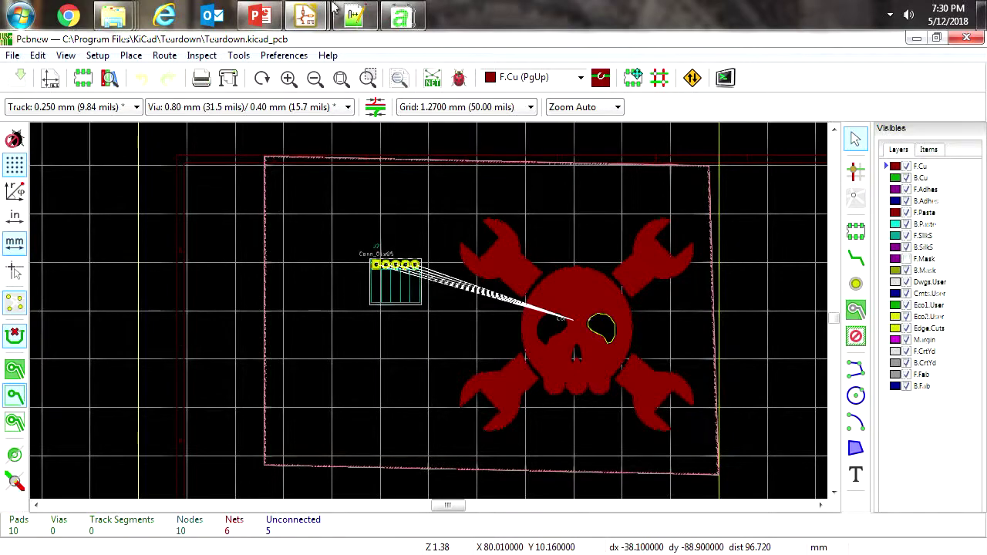
click(257, 14)
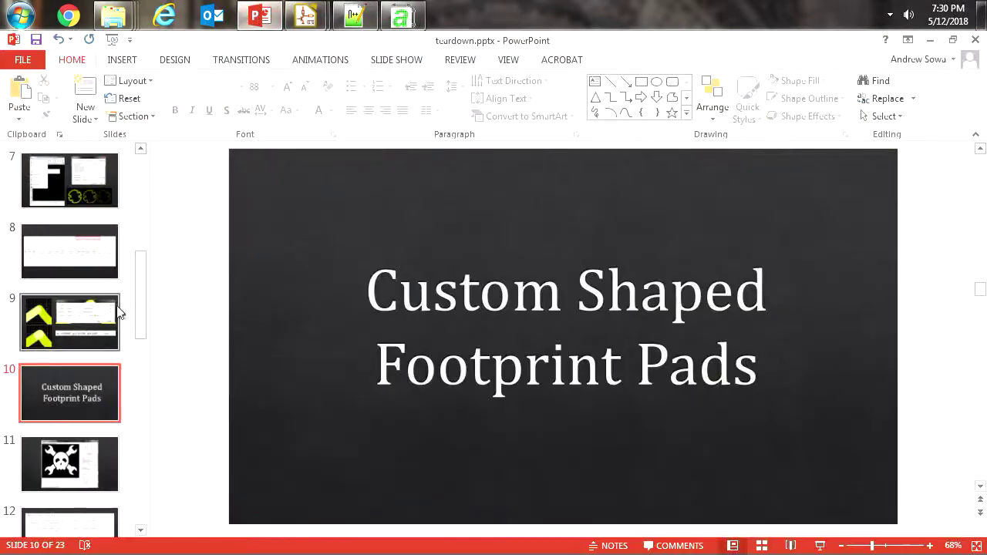
click(53, 312)
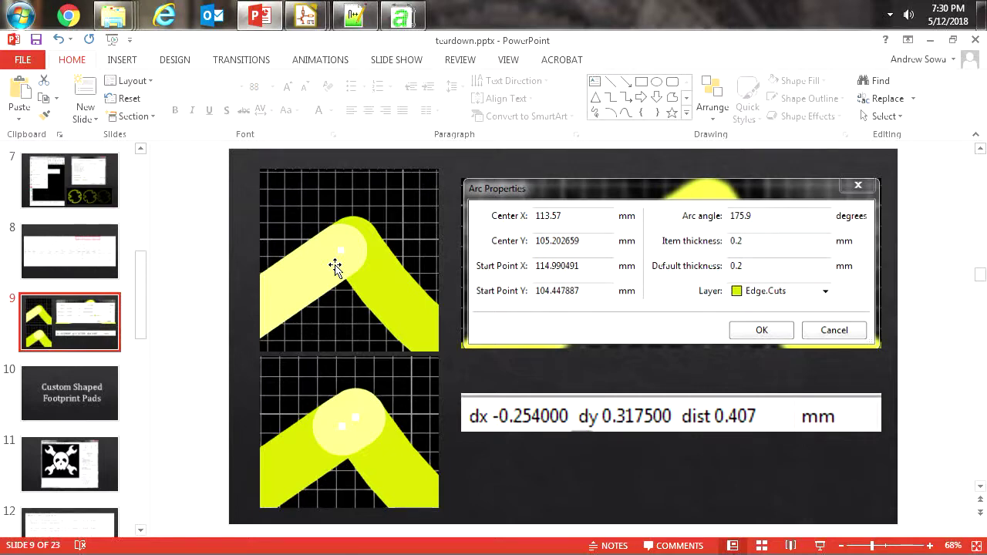
- Show the Teardown board in Pcbnew once more, and go back to the Custom Shaped Footprint Pads slide in PowerPoint
click(307, 16)
click(390, 108)
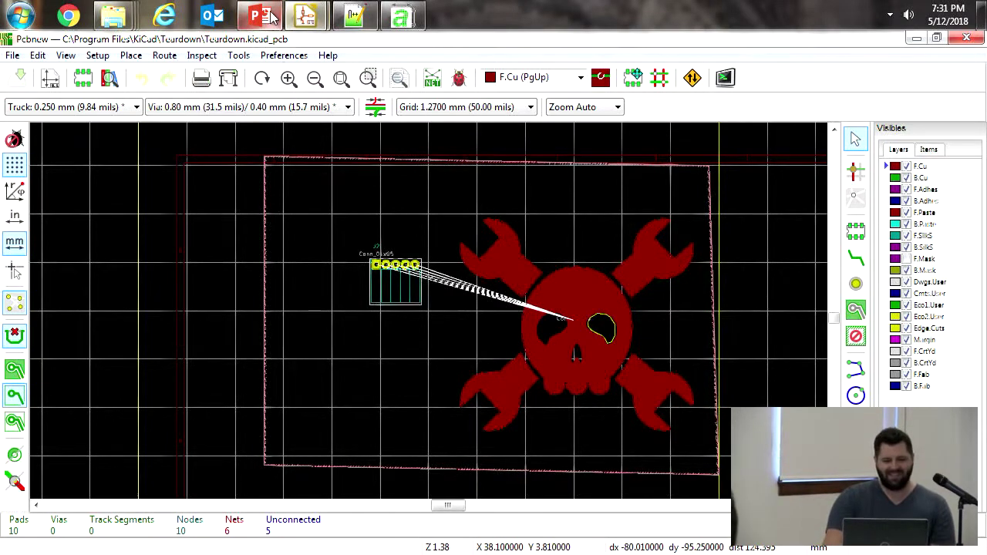
key(alt+Tab)
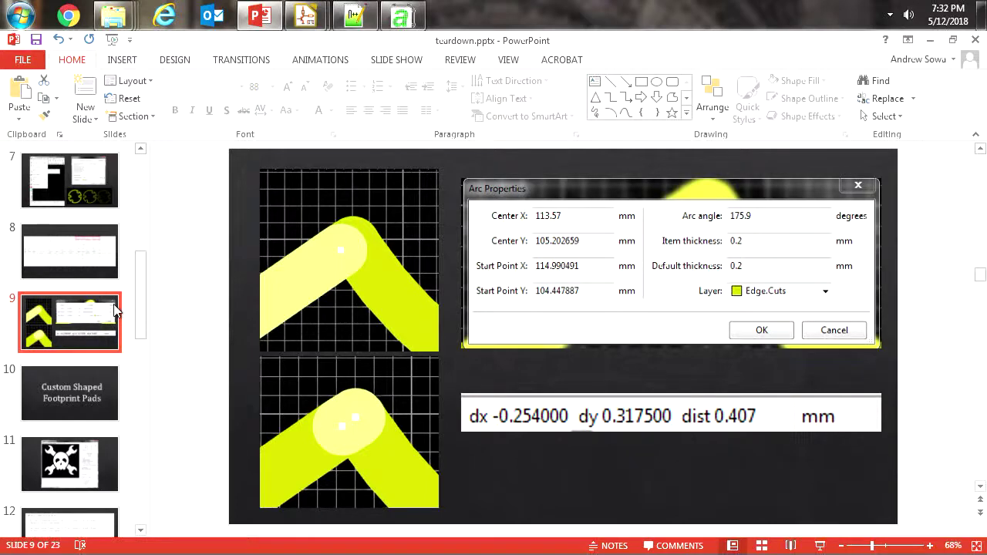
click(66, 401)
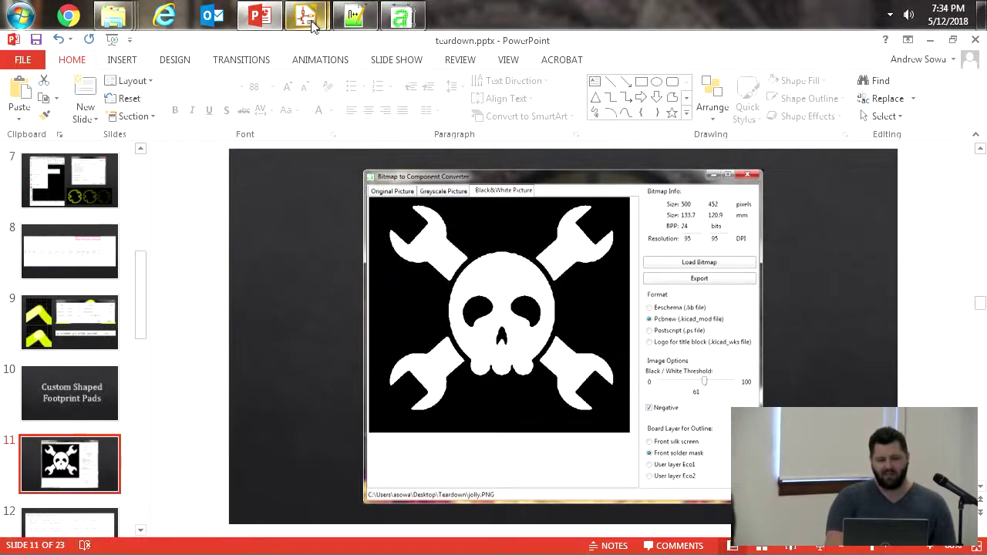
mouse_move(314, 23)
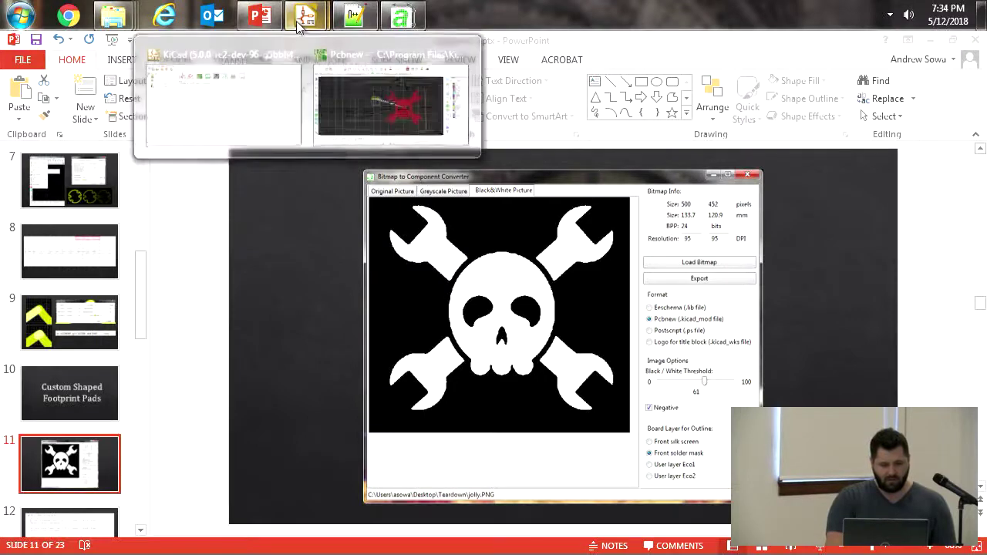
click(242, 88)
click(498, 124)
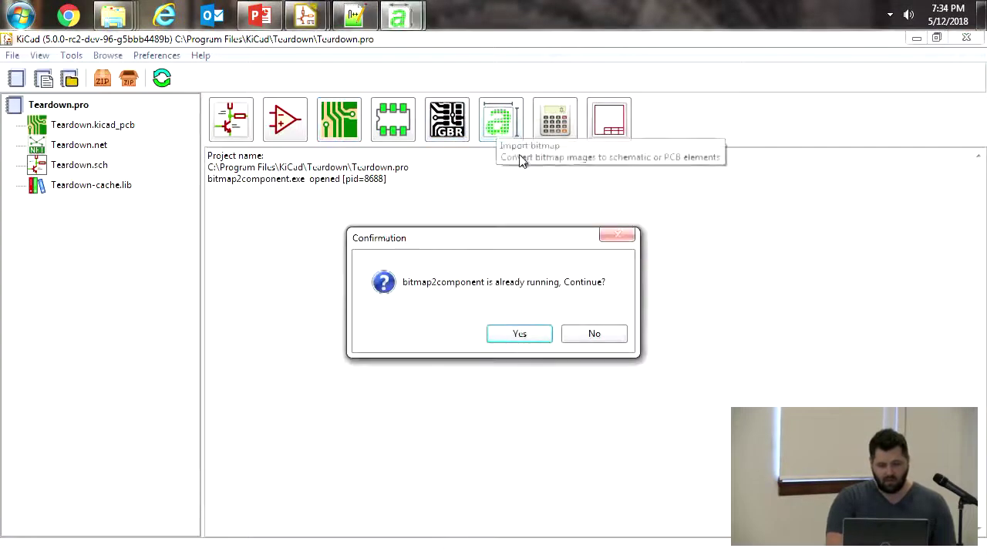
click(596, 342)
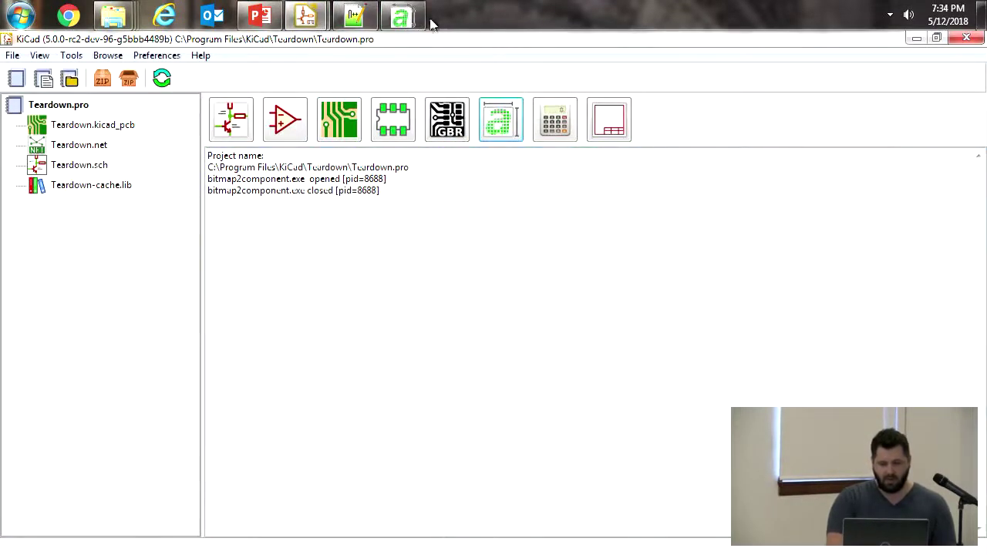
- Switch to the running Bitmap to Component Converter and set the black/white threshold of jolly.PNG to 71 in the black-and-white preview
click(403, 17)
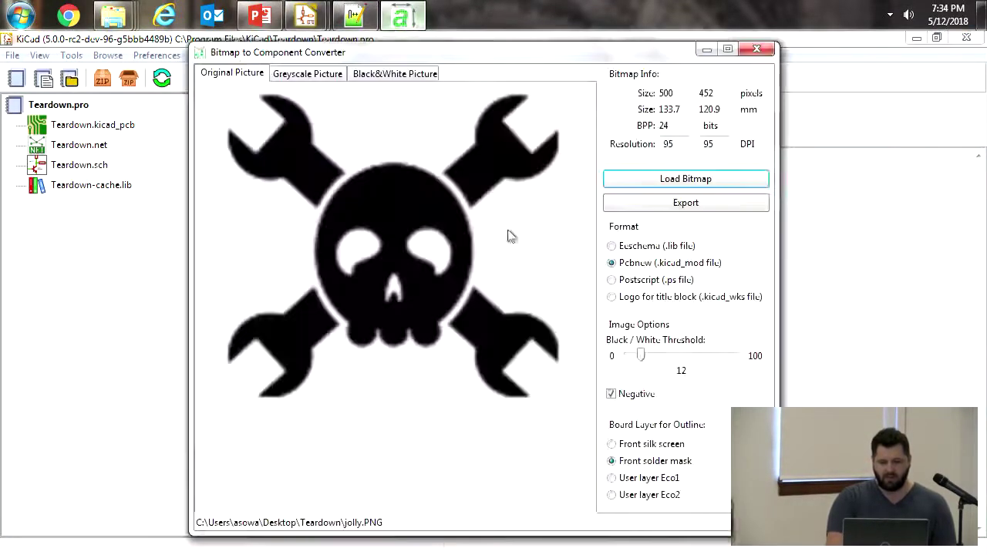
click(386, 77)
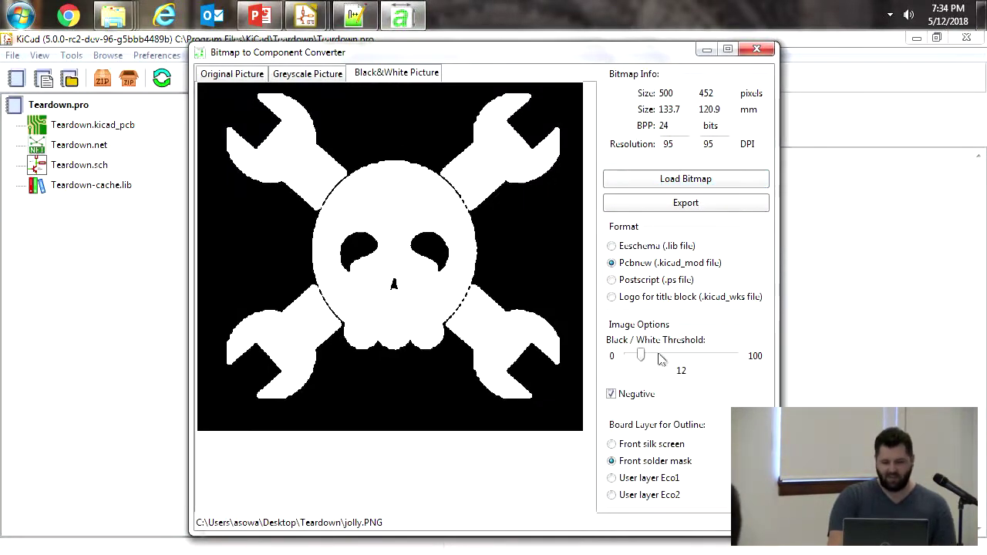
drag(641, 356, 706, 361)
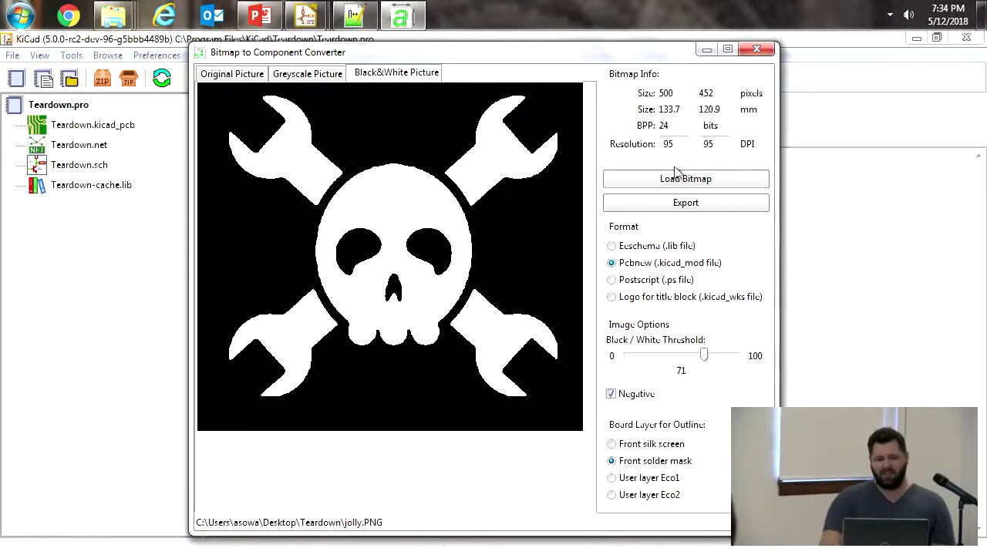
- Return to the presentation and examine slide 12 with the LOGO module's fp_poly code on the F.Mask layer
click(259, 16)
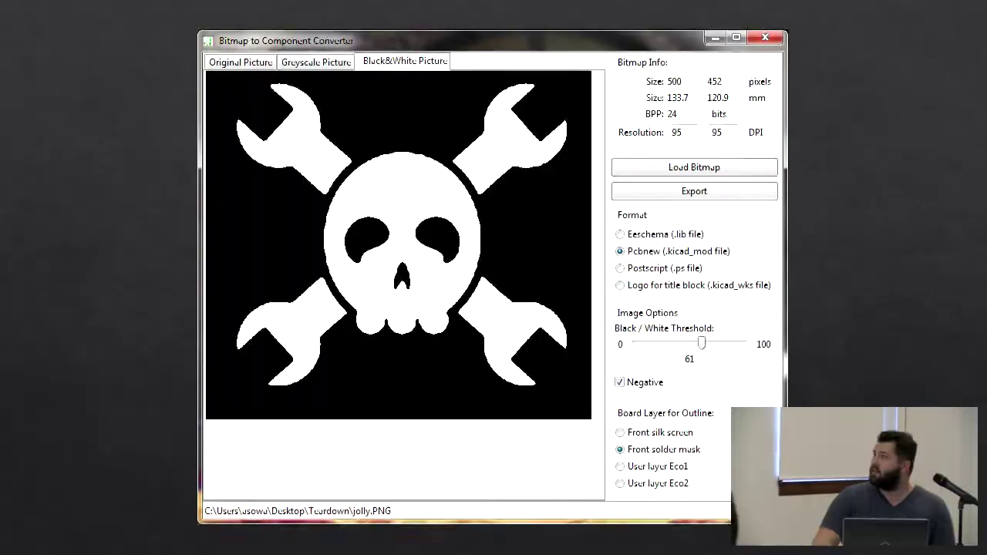
key(Right)
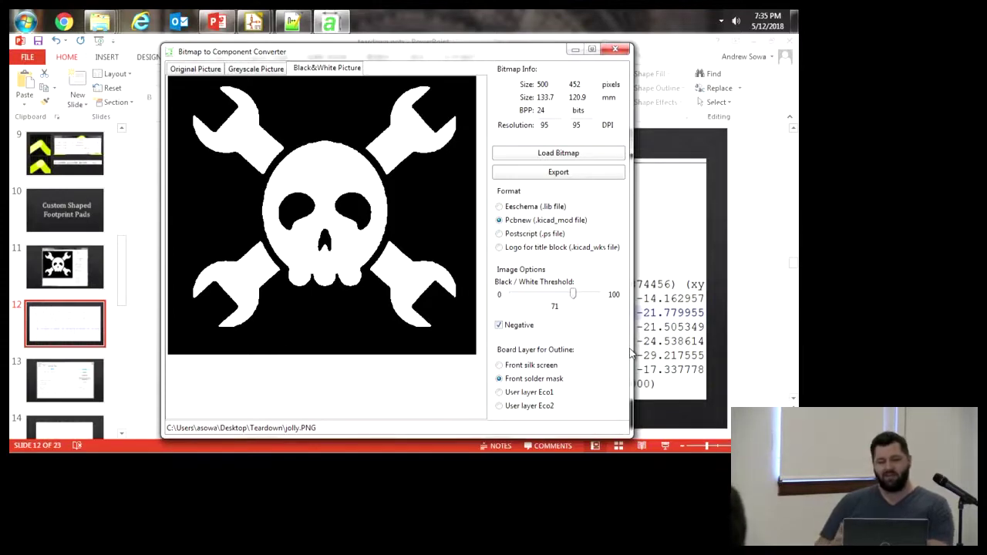
click(740, 196)
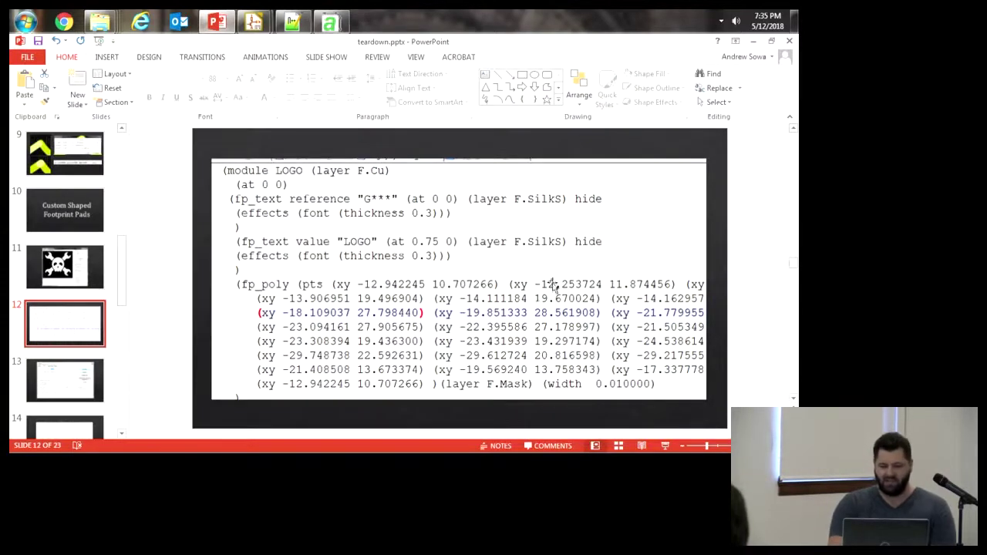
click(509, 387)
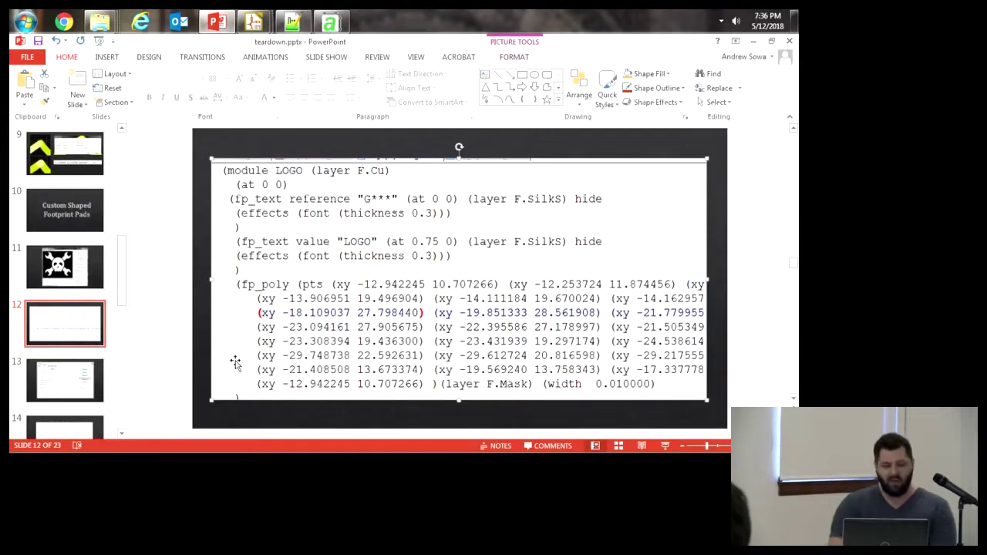
- Go through the slides on replacing F.SilkS with Edge.Cuts, the custom SMD pad code and the Pad Properties settings
click(78, 365)
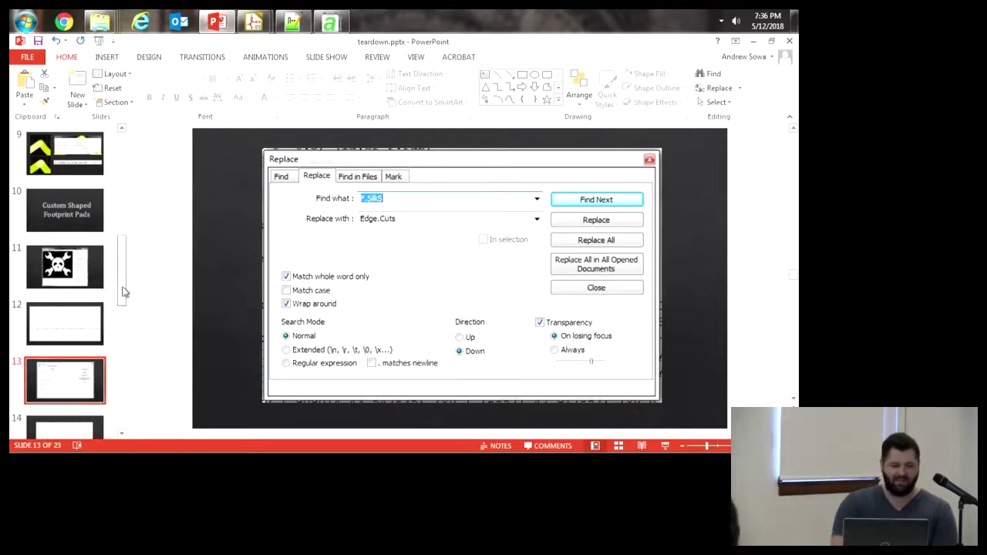
scroll(119, 304, down, 4)
click(96, 319)
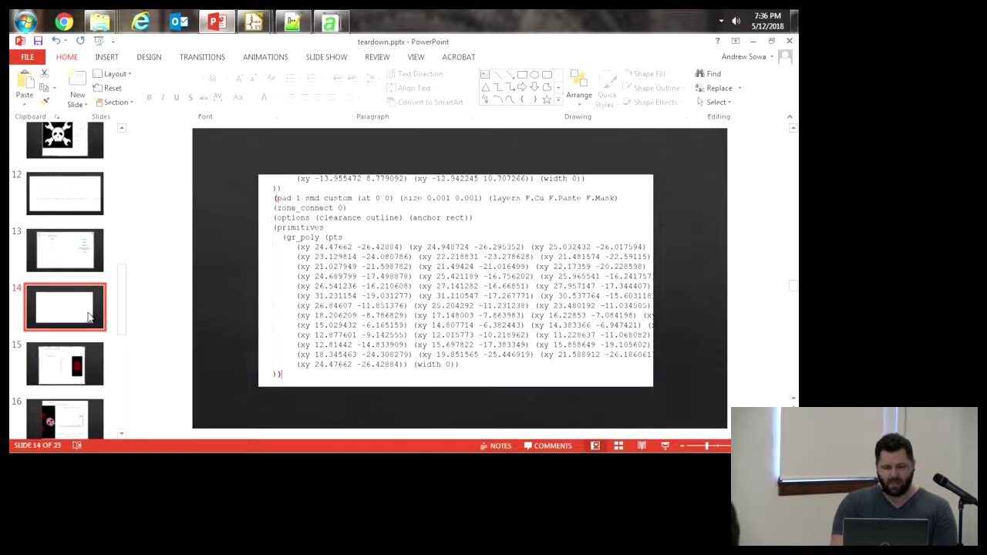
key(Down)
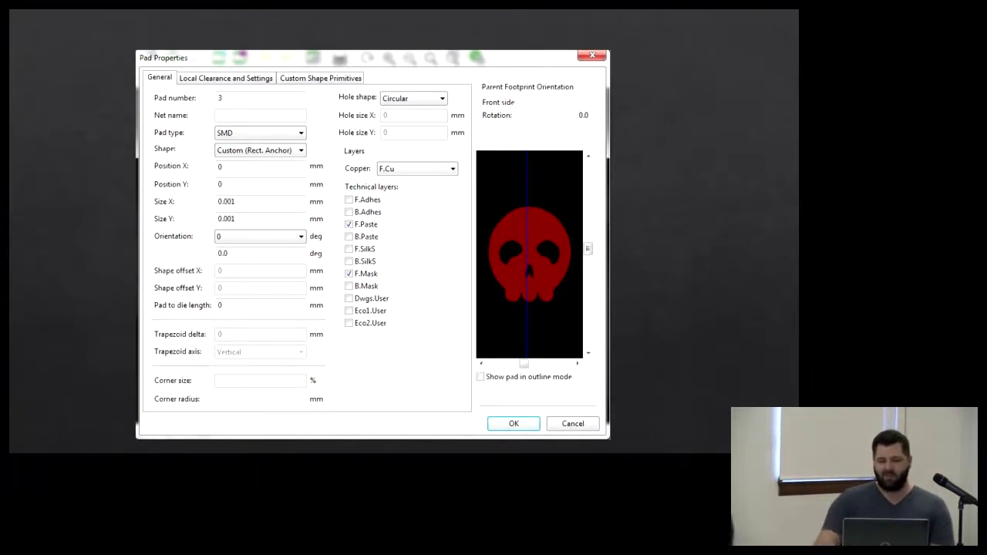
key(Right)
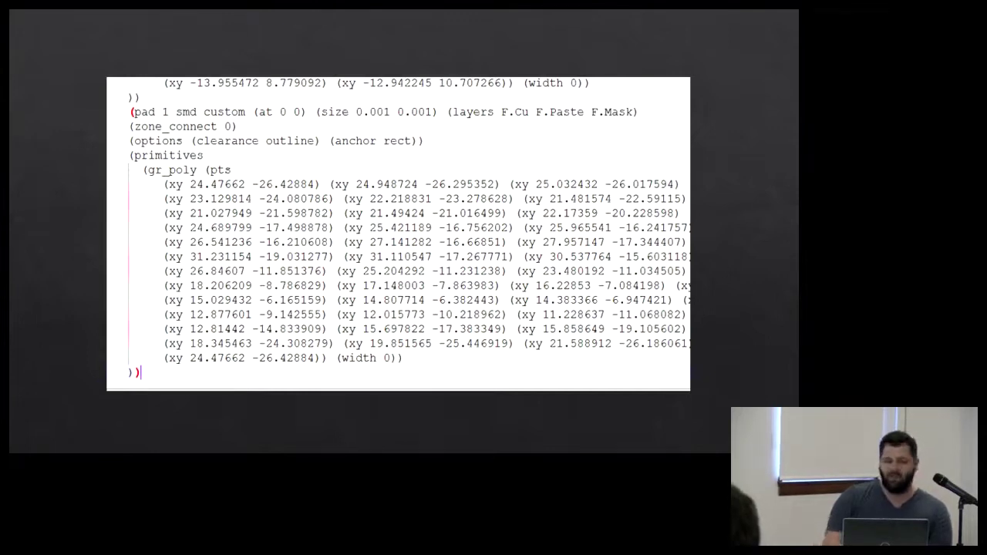
key(Right)
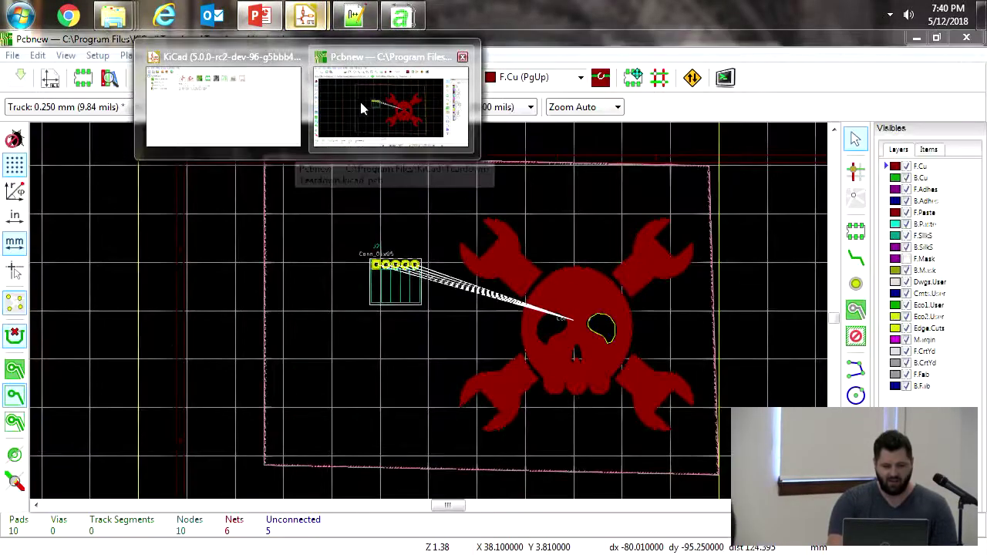
- Switch to the KiCad project manager and open the Footprint Editor
click(359, 99)
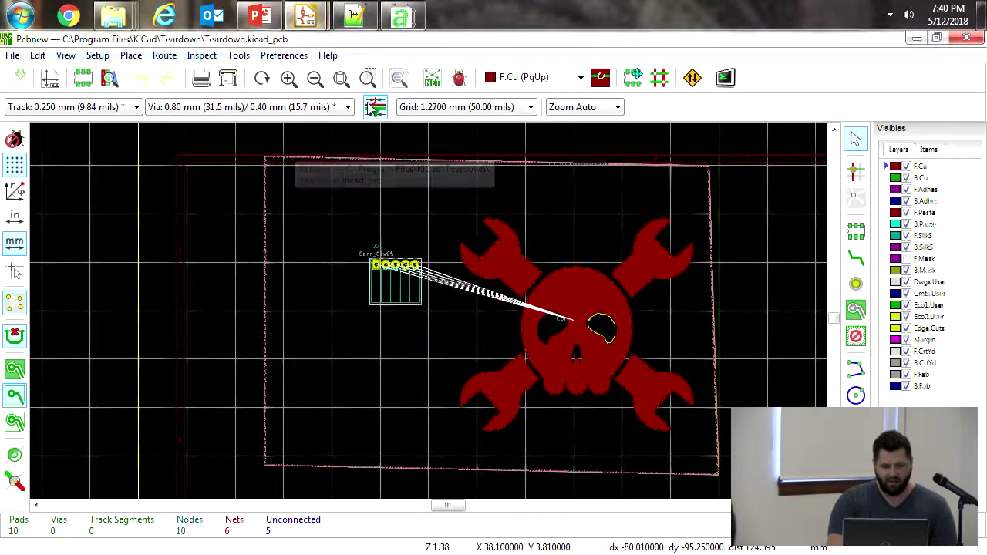
mouse_move(306, 17)
click(250, 103)
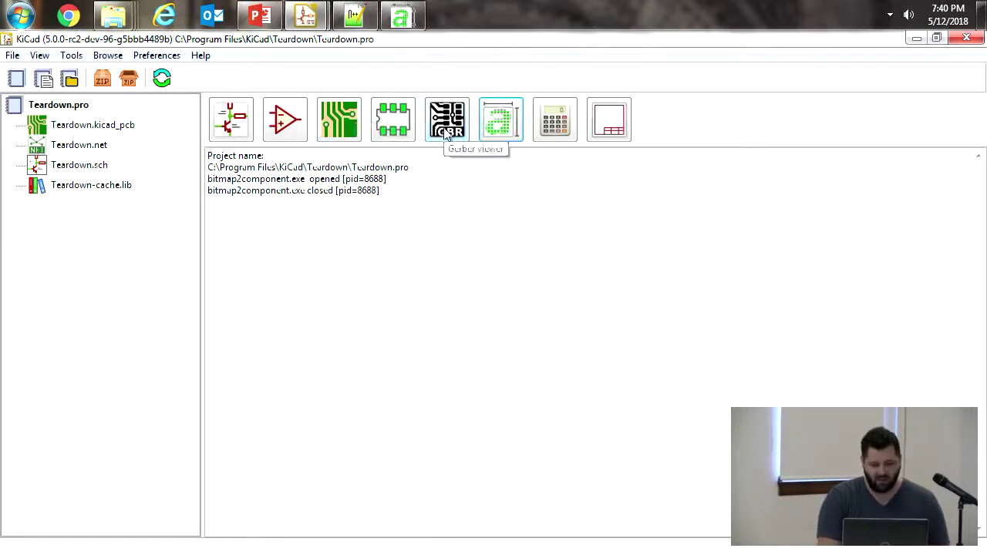
click(401, 124)
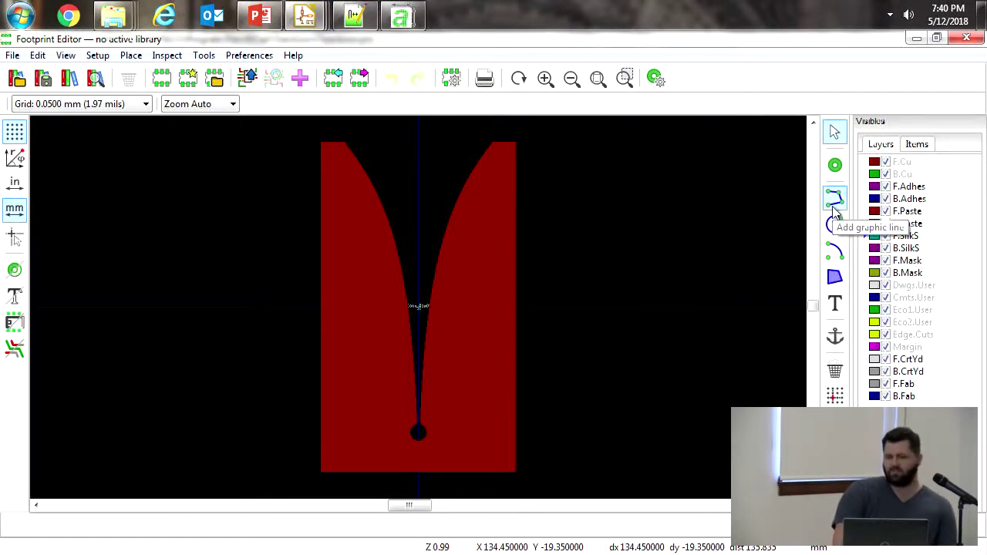
- Draw an open three-segment graphic line on the F.SilkS layer beside the large red pad shape
click(833, 199)
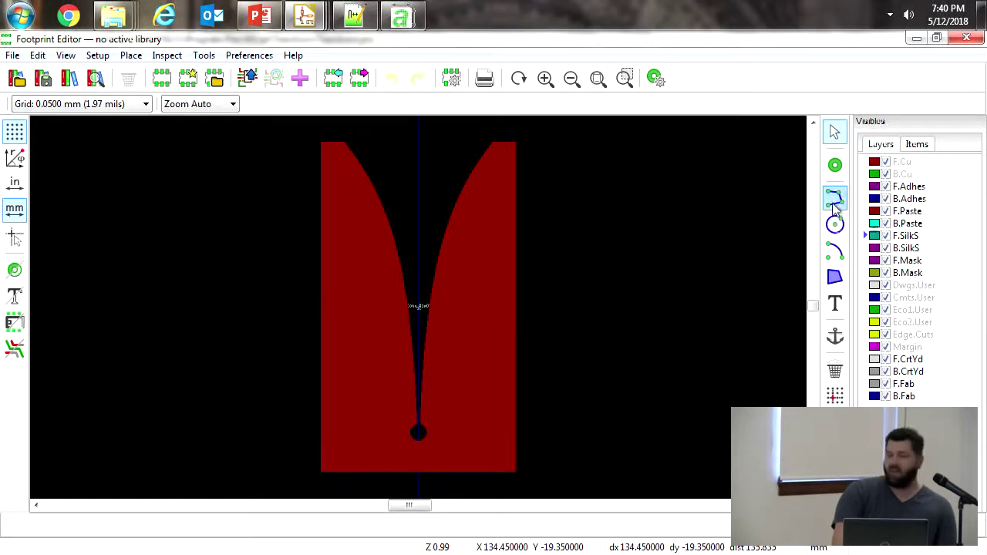
click(563, 192)
click(610, 310)
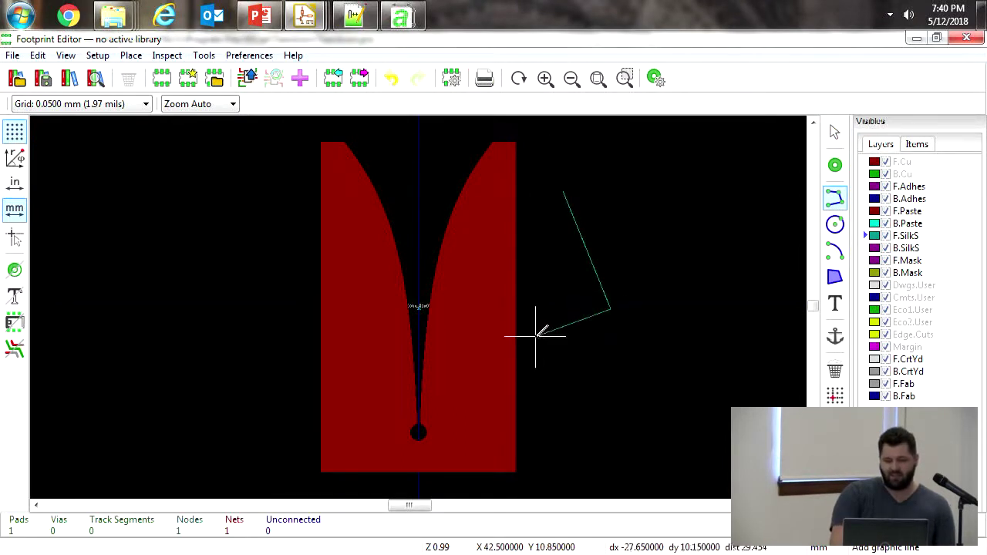
click(535, 335)
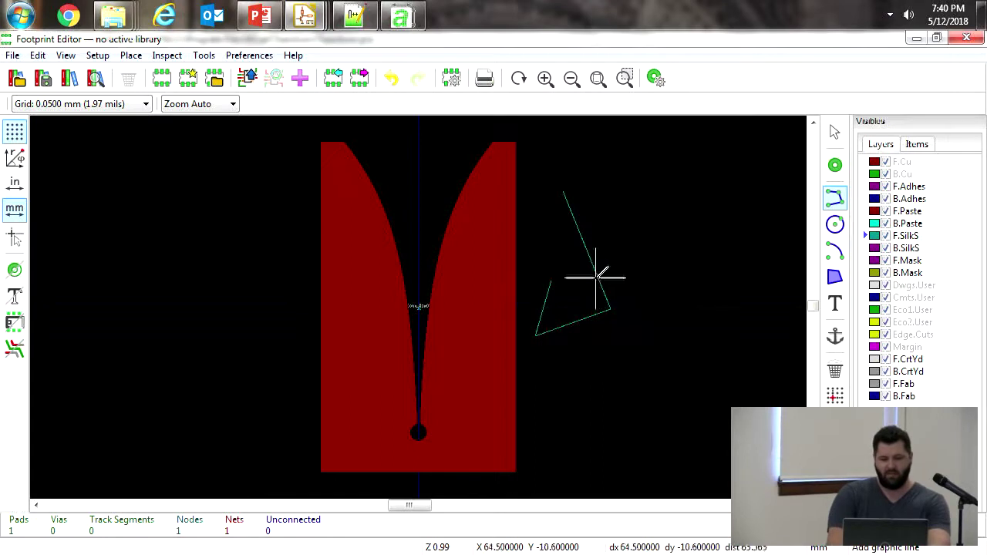
key(Escape)
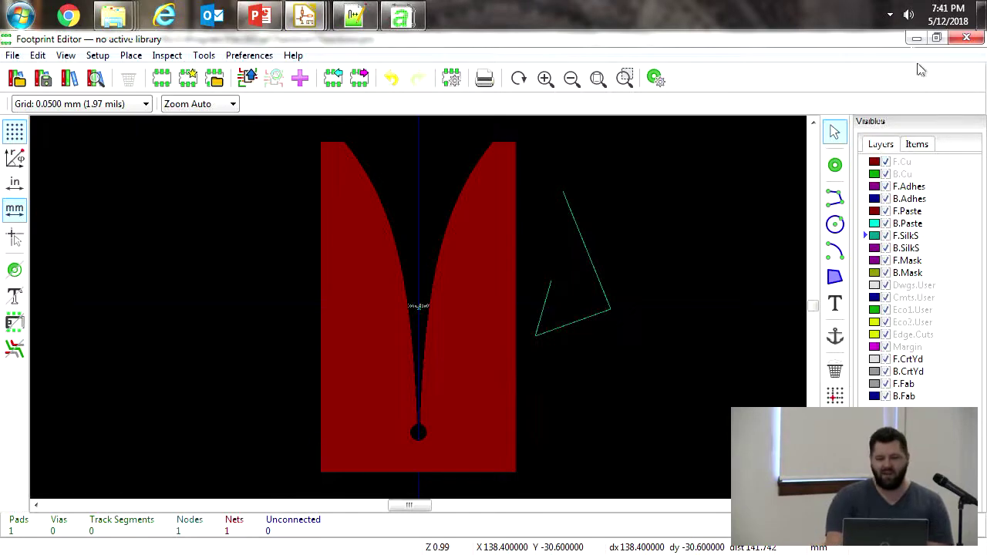
- Switch to the Teardown.kicad_pcb board layout and shift the F.Cu zone outline and left Edge.Cuts line slightly up and left
click(916, 38)
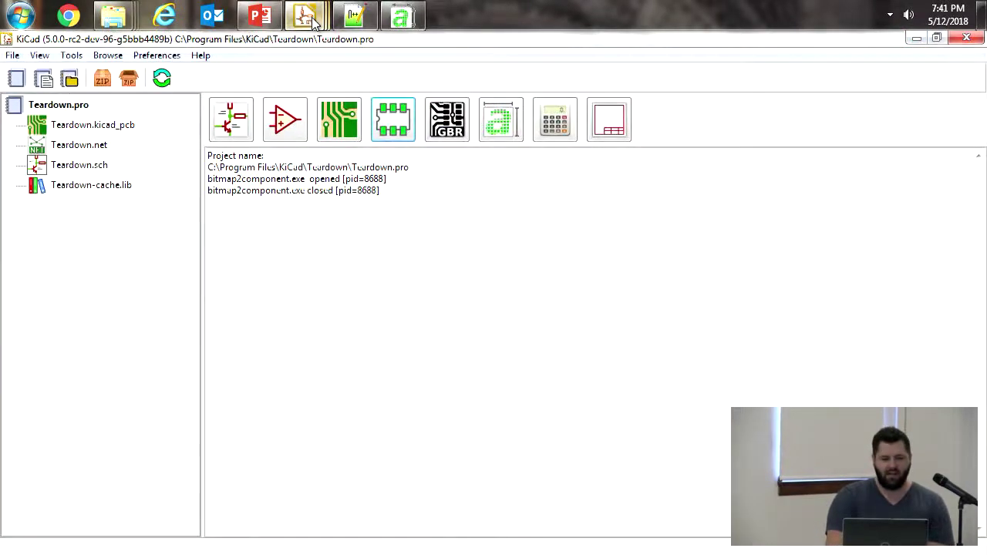
mouse_move(305, 16)
click(324, 89)
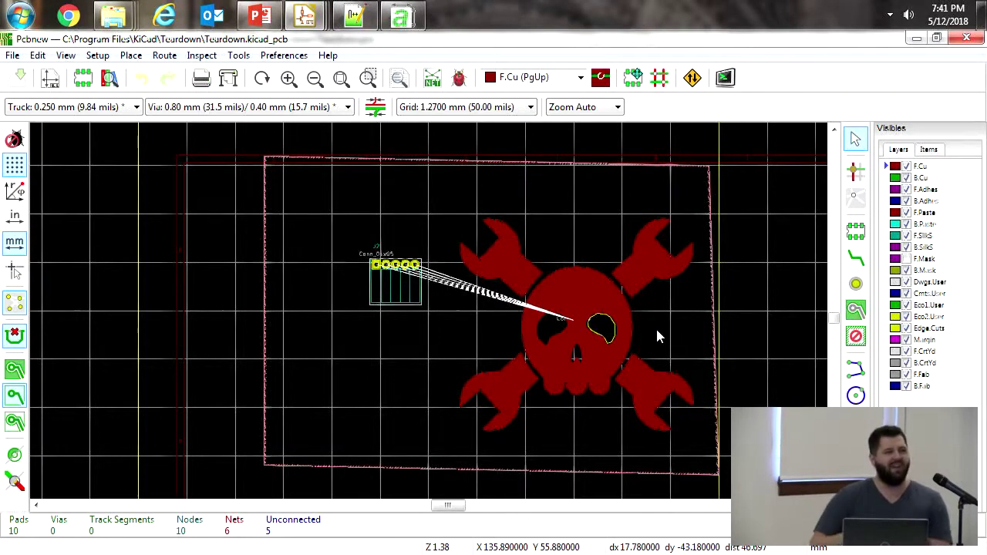
click(578, 294)
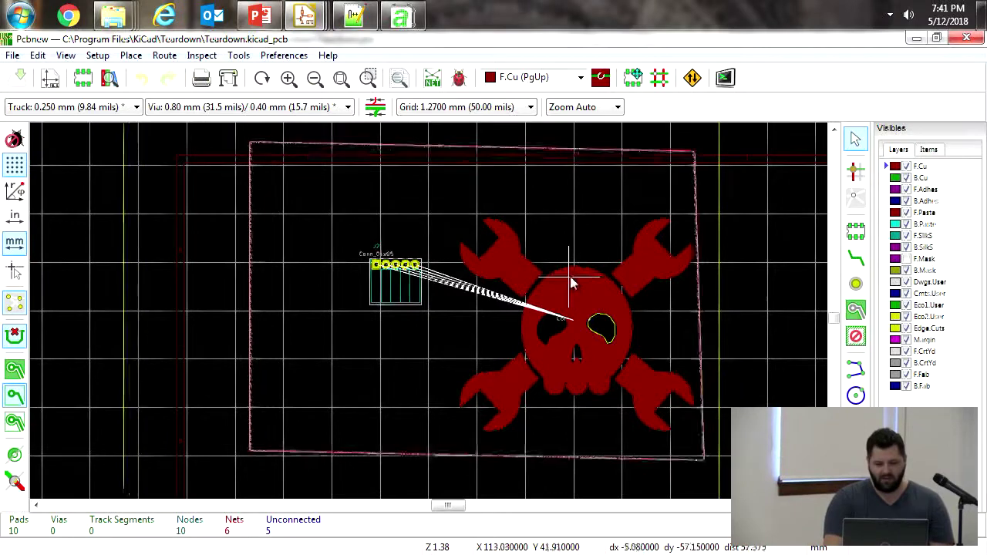
- Move the jolly_roger footprint J1 slightly up and left within the zone outline
click(574, 349)
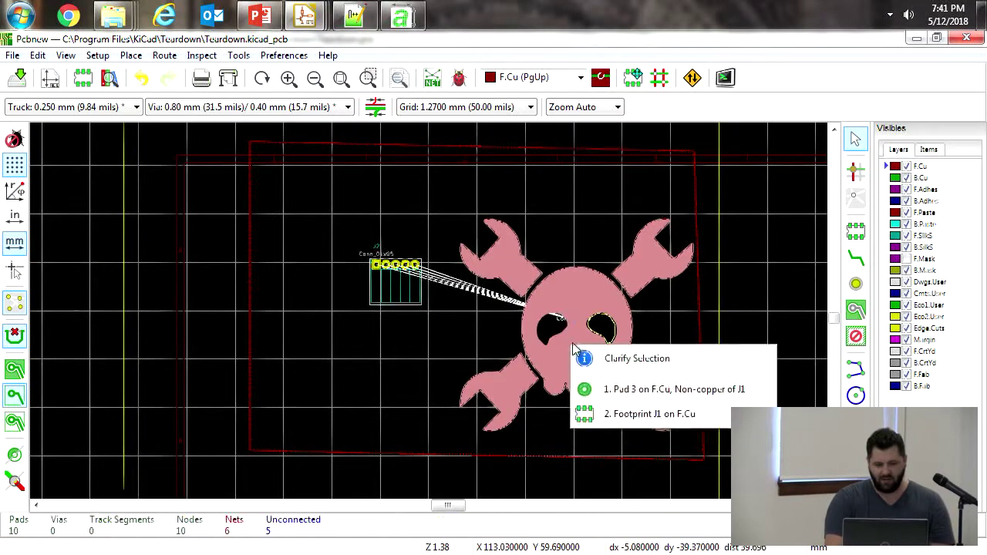
click(607, 415)
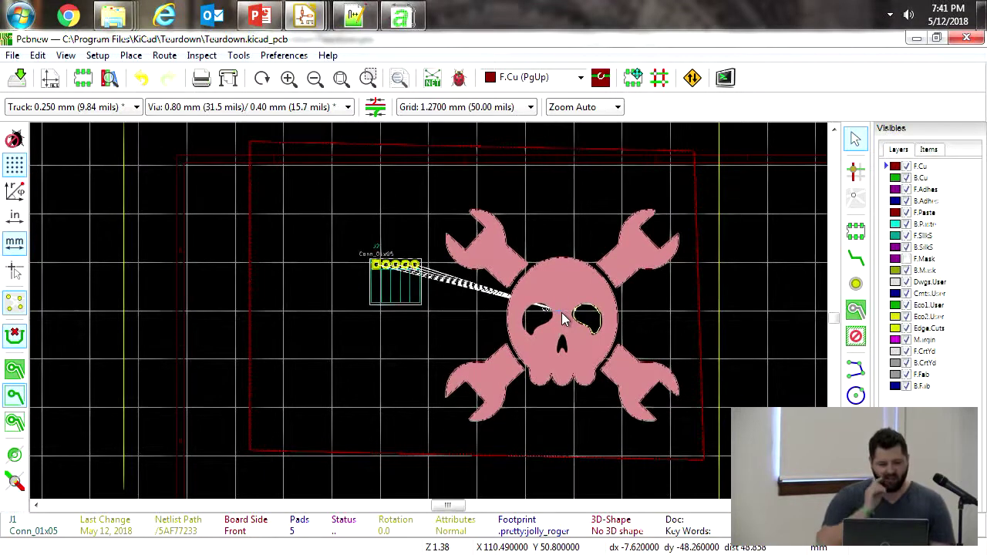
click(568, 310)
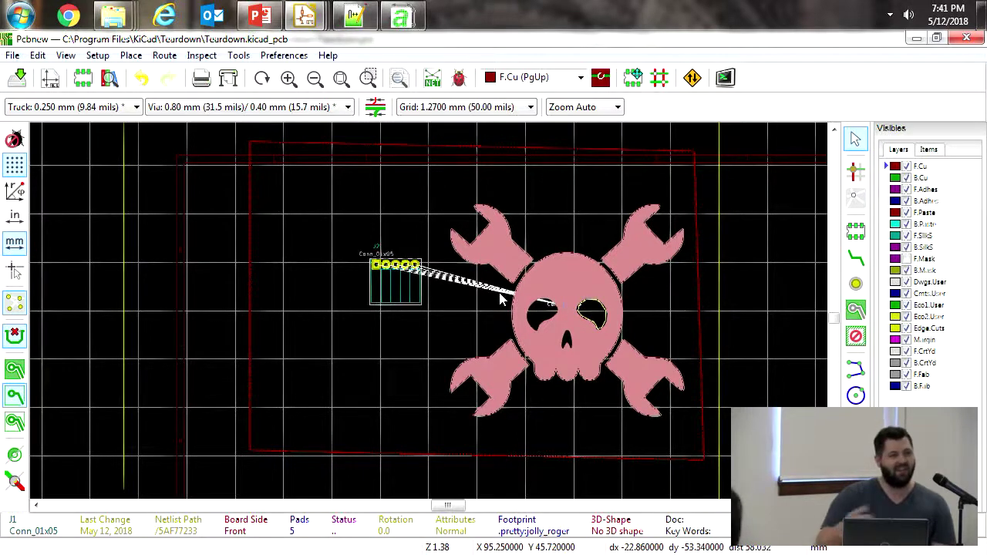
- Route an F.Cu track from the third pad of connector J2 to the skull-shaped pad of J1
click(856, 257)
click(396, 265)
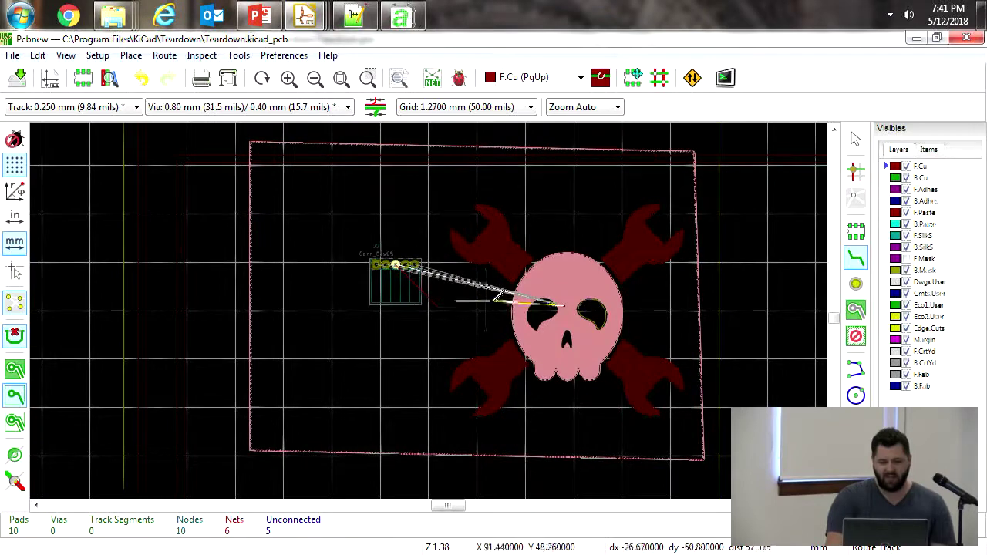
click(571, 290)
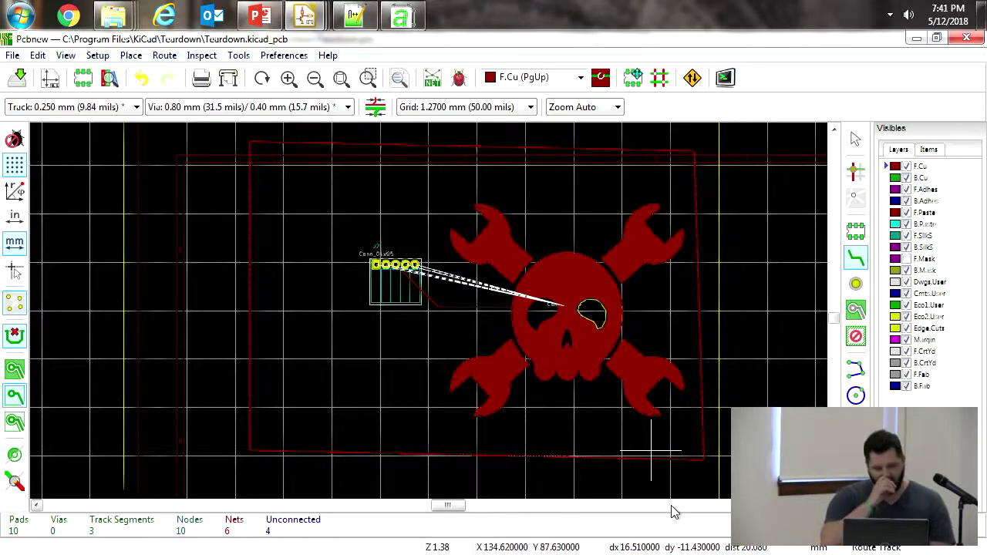
- Show the filled zones and refill the copper around the skull-and-wrenches pad
click(15, 369)
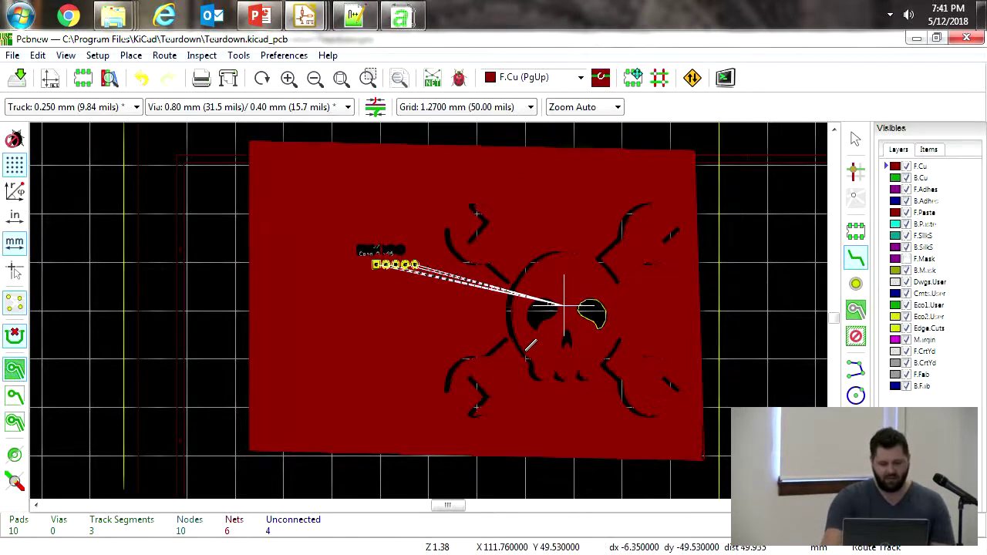
key(b)
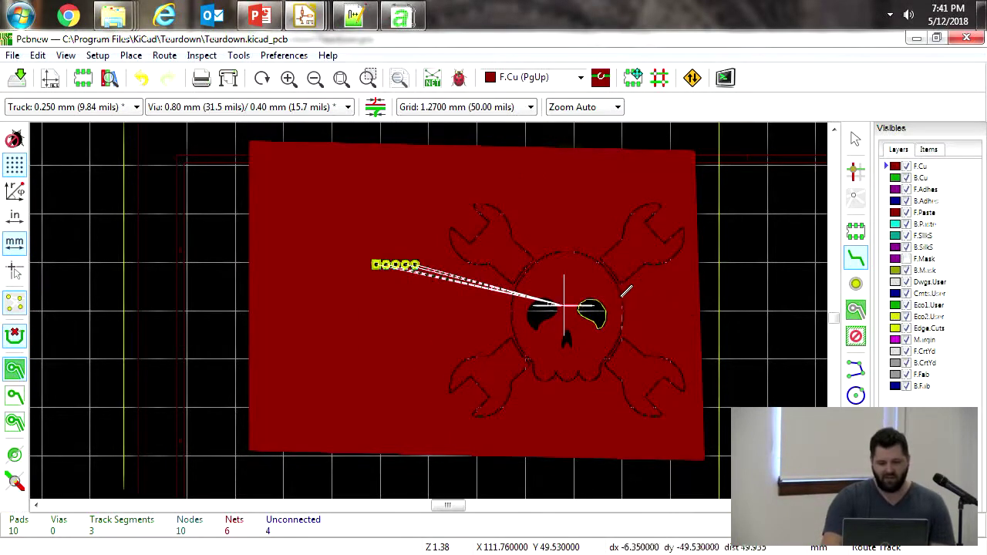
key(Escape)
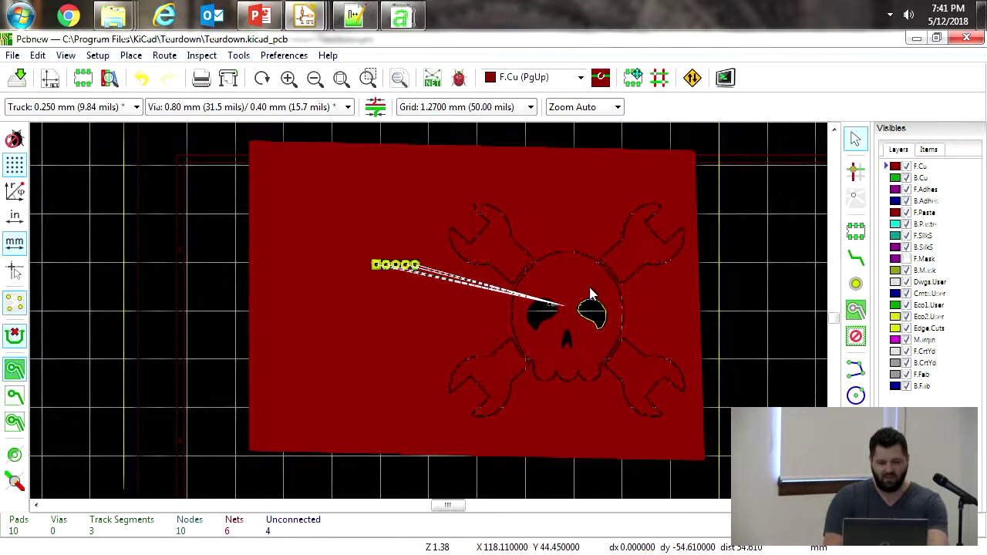
- Move the skull footprint J1 left onto connector J2 and refill the copper zone around it
click(577, 310)
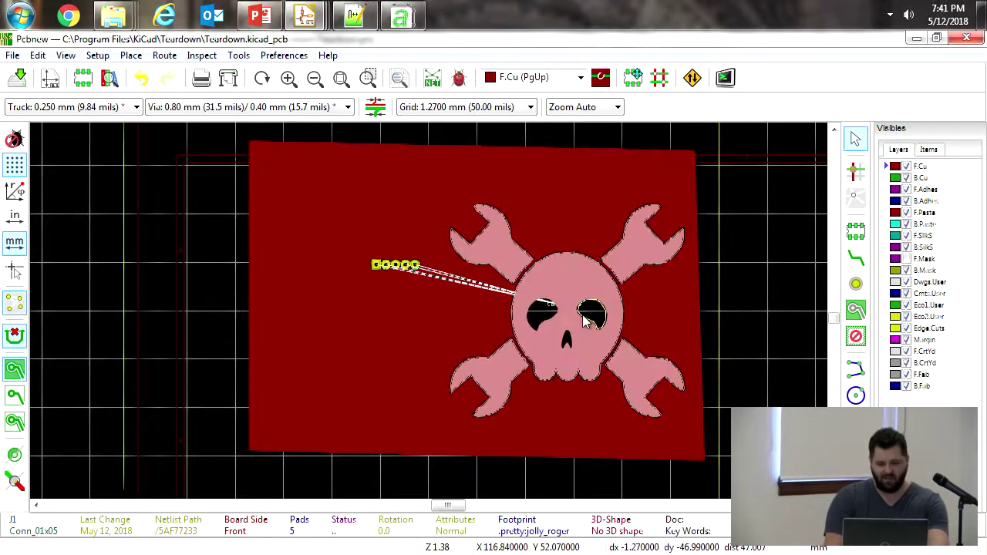
drag(567, 311, 392, 308)
click(392, 308)
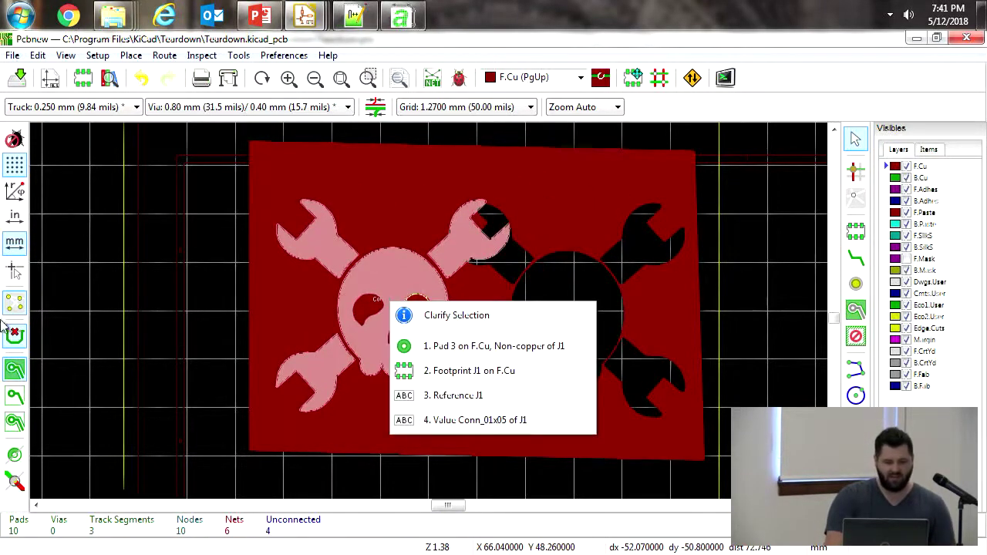
key(Escape)
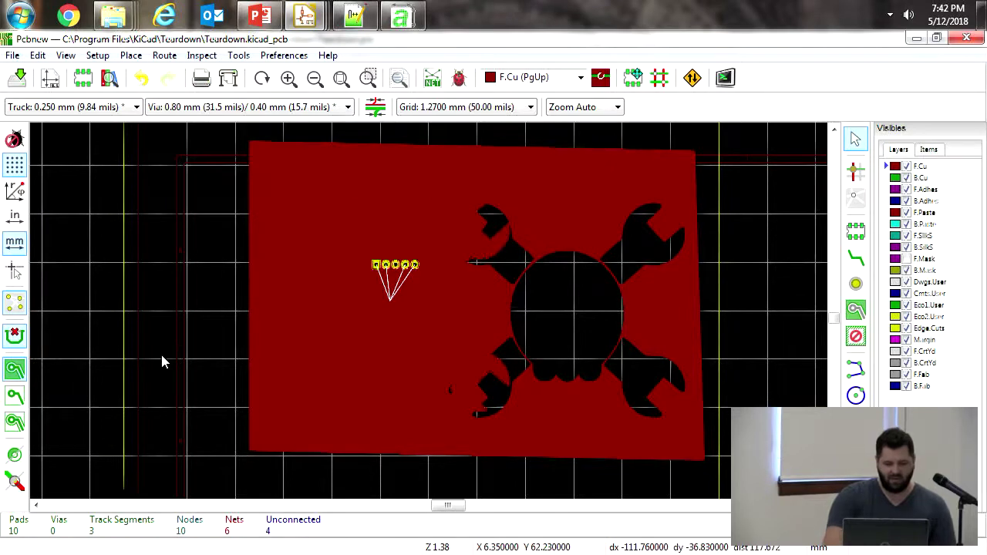
key(b)
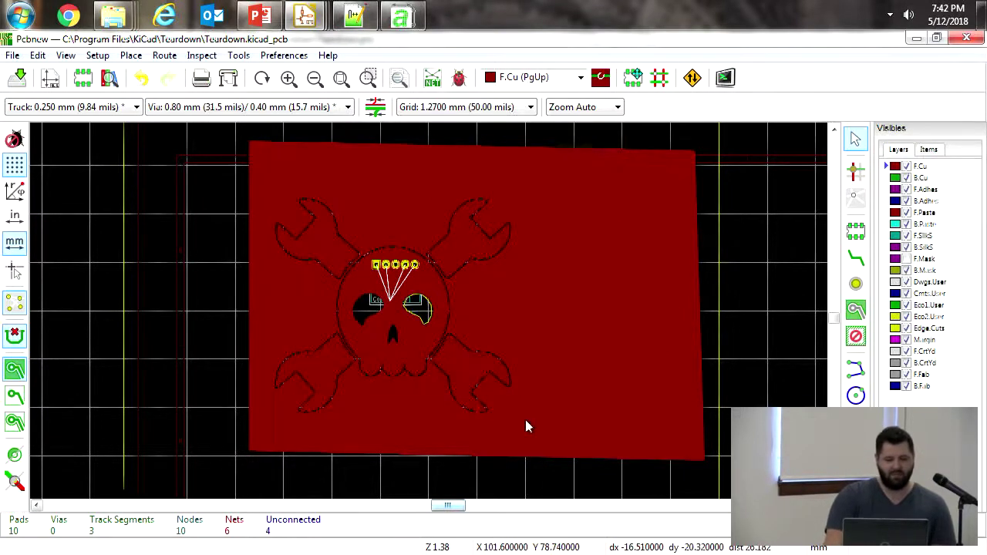
click(399, 309)
key(Escape)
click(390, 283)
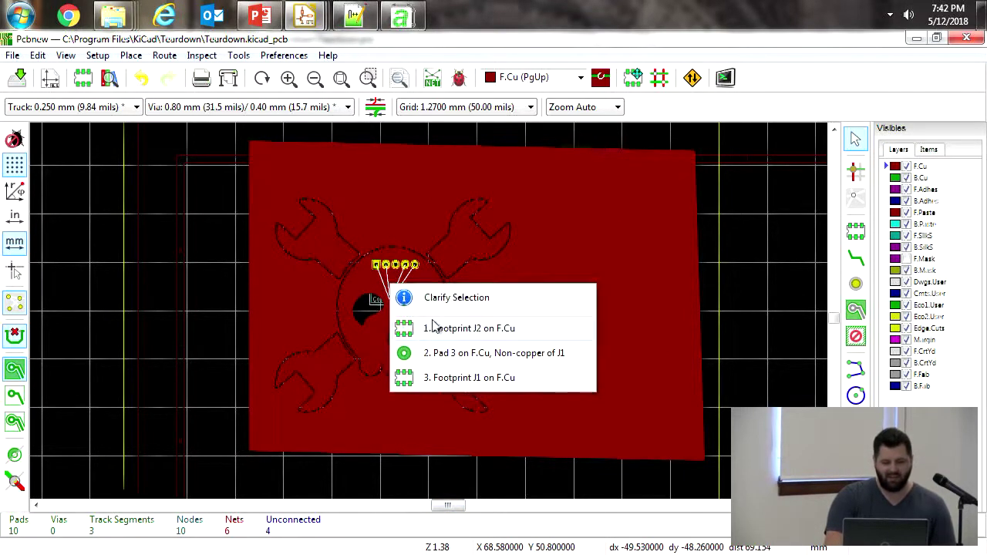
key(Escape)
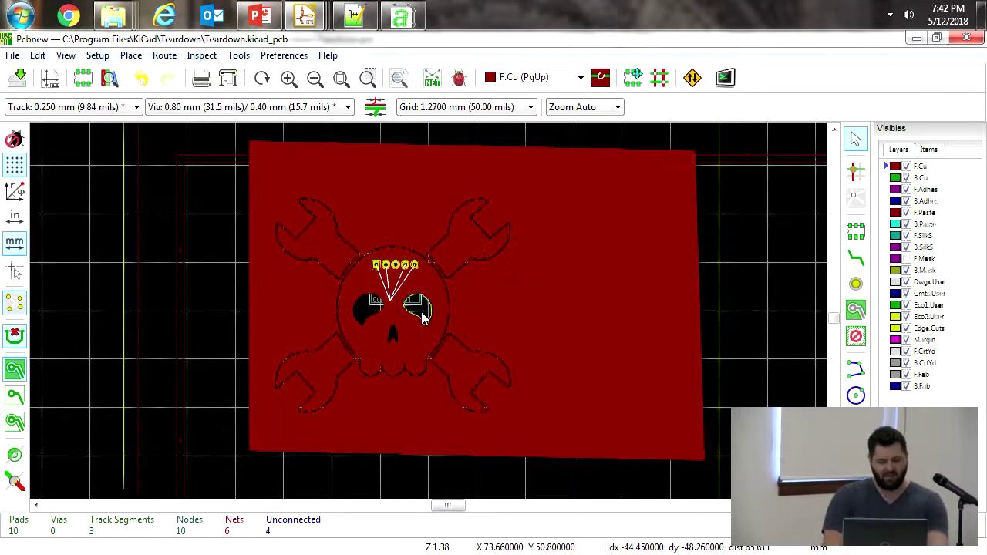
- View the board in 3D with the skull overlapping the connector, dismissing the board outline message
key(alt+3)
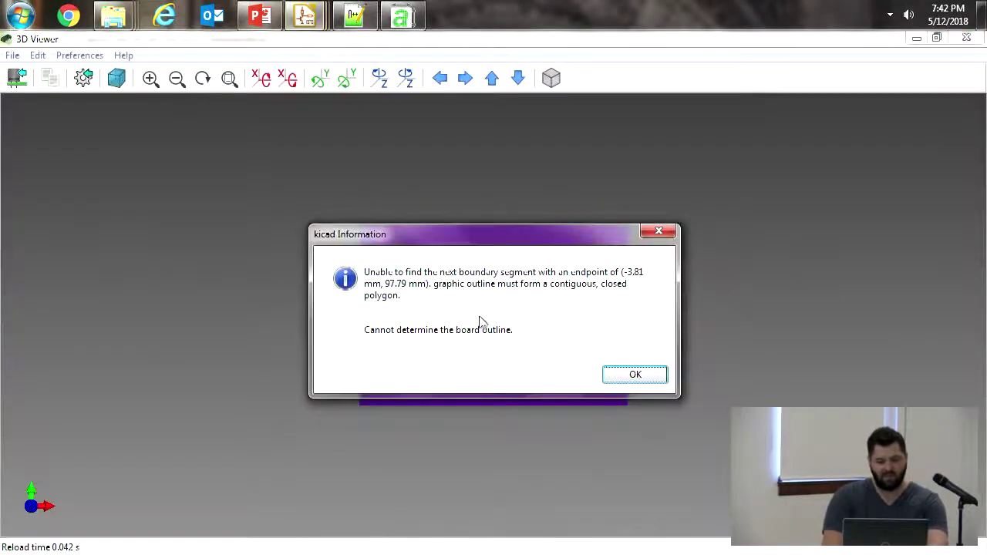
click(615, 373)
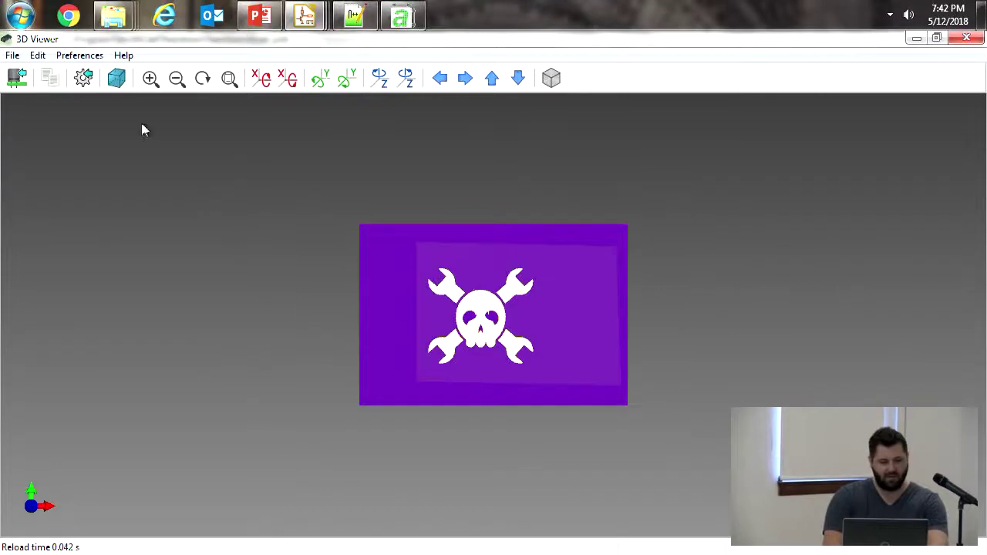
click(966, 38)
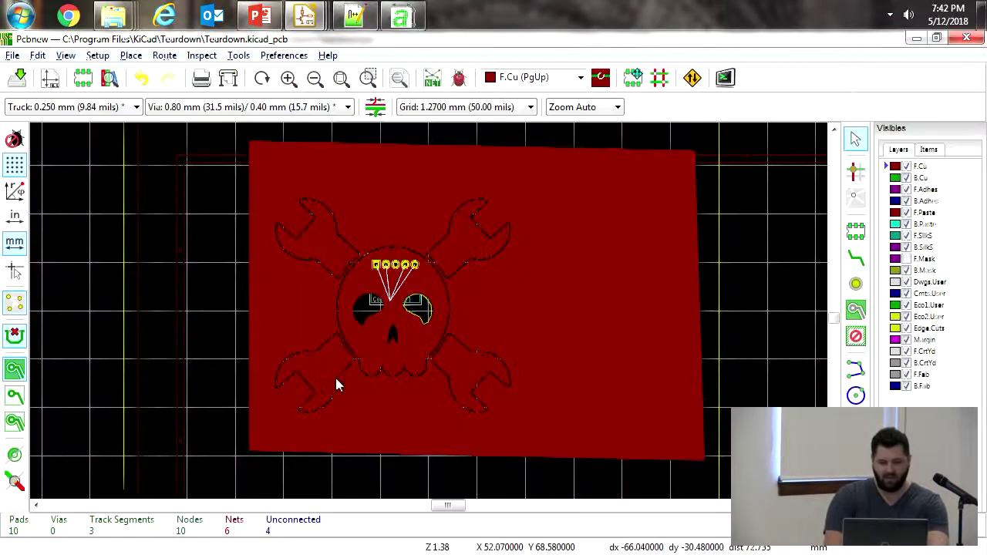
- Move the skull footprint J1 away from connector J2, back to the right side of the copper zone
click(440, 326)
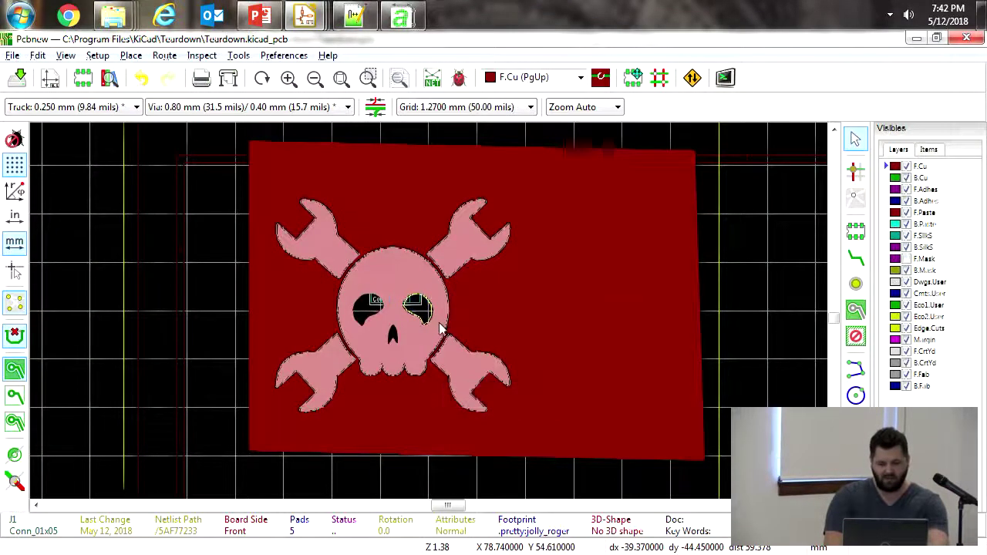
drag(441, 330, 553, 302)
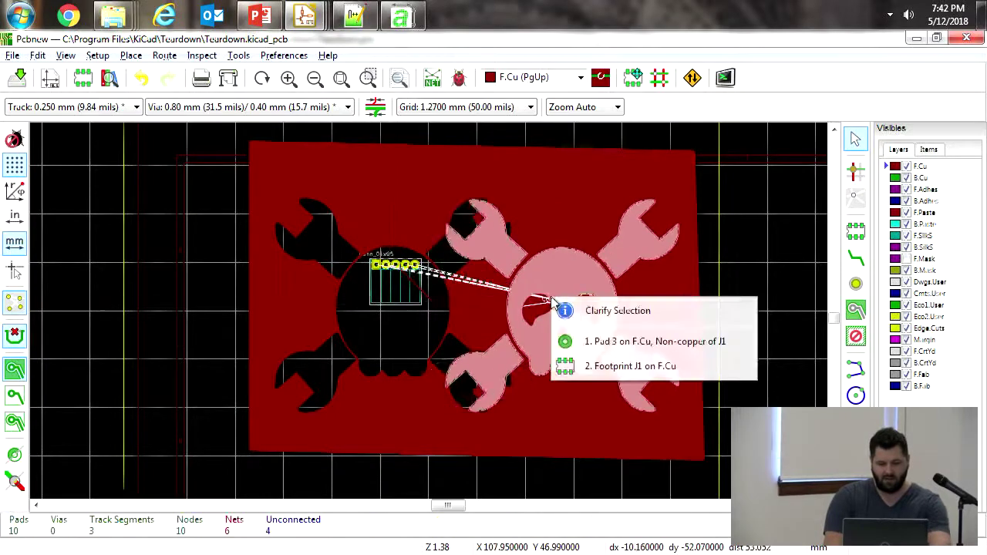
click(146, 207)
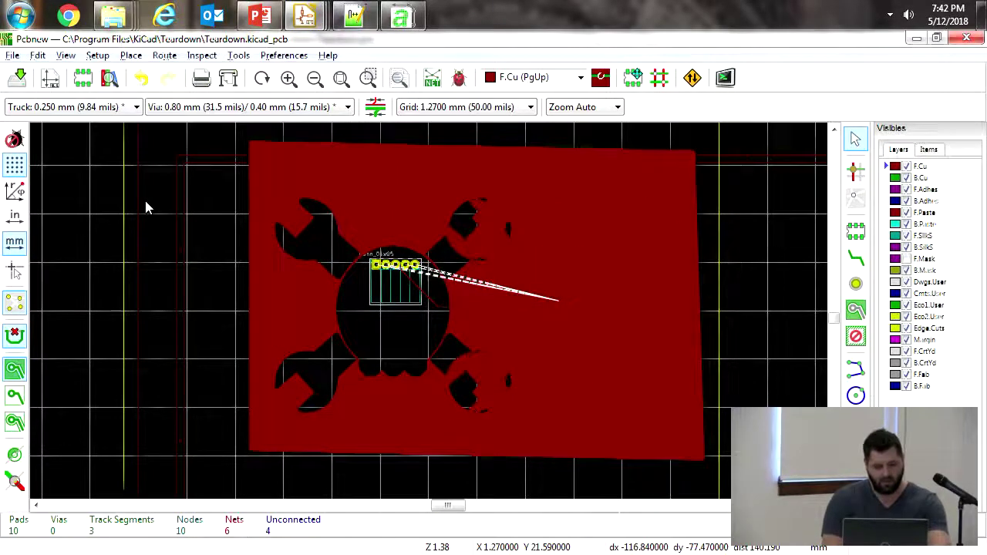
- Check the separated skull and connector in the 3D view, dismissing the board outline message again
key(alt+3)
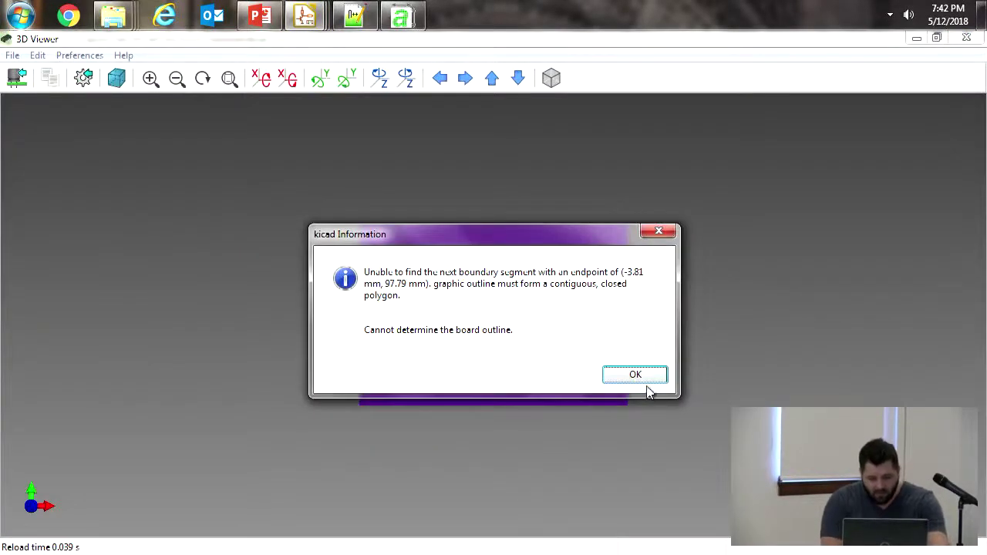
click(636, 375)
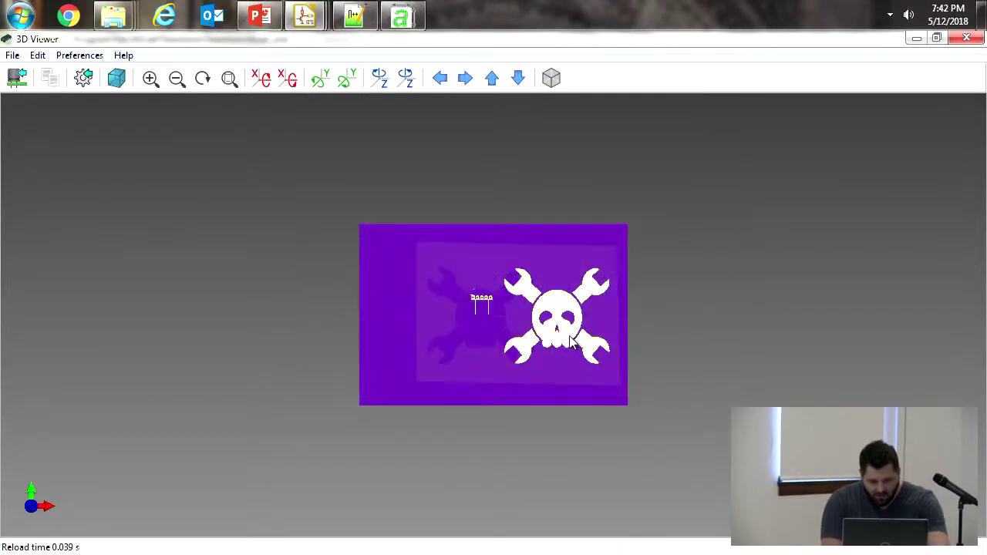
click(971, 40)
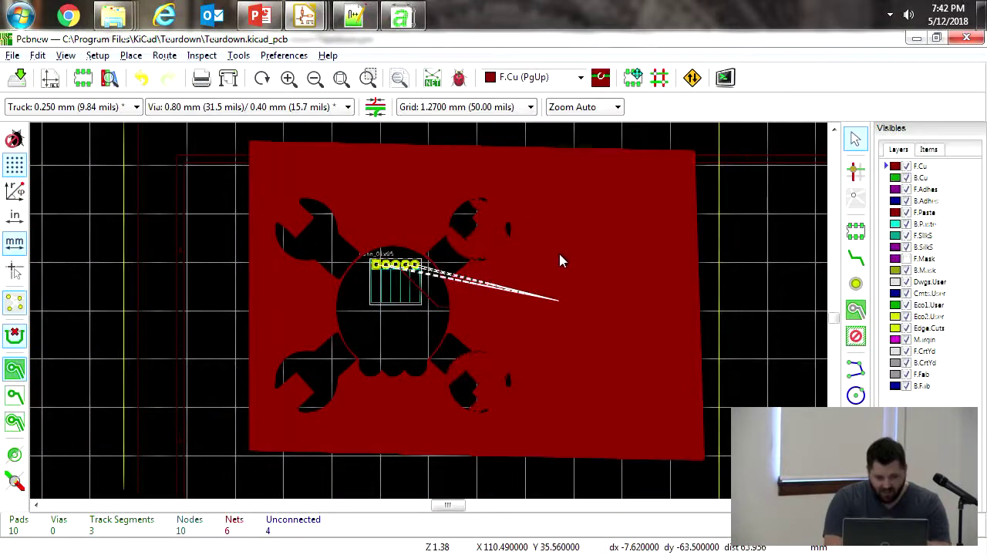
- Move the misplaced left Edge.Cuts segment to run from (0, 0) to (0, 101.6 mm), closing the board outline
click(315, 78)
click(315, 78)
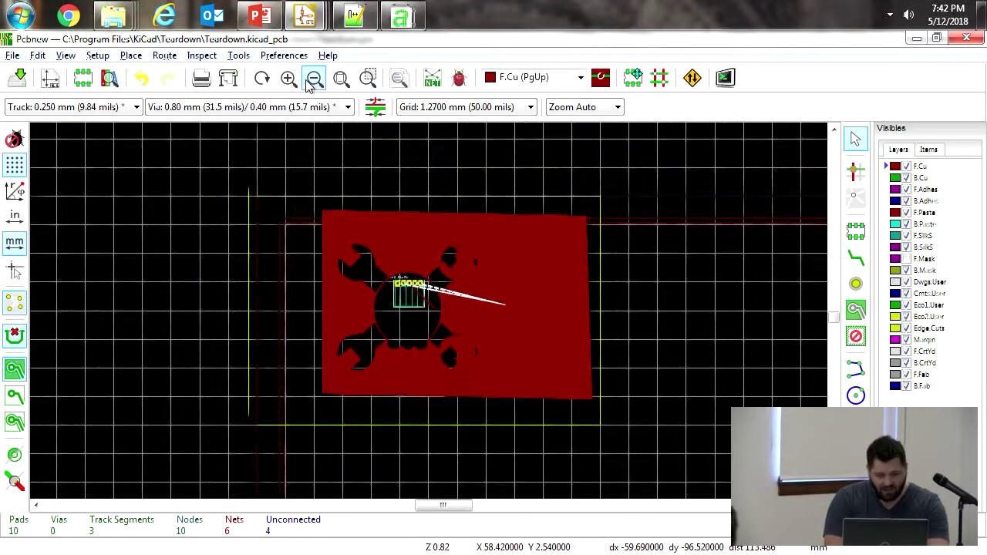
click(249, 331)
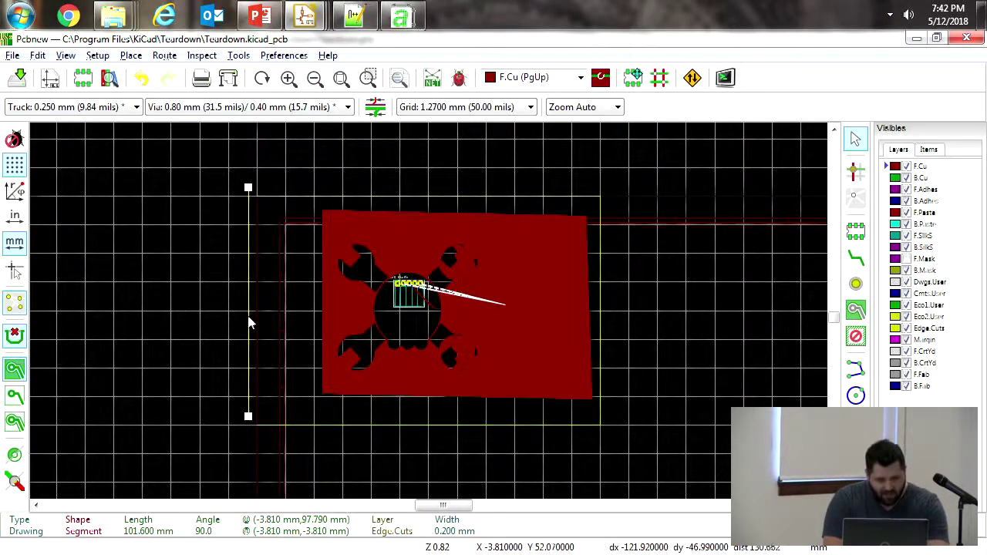
drag(254, 427, 257, 425)
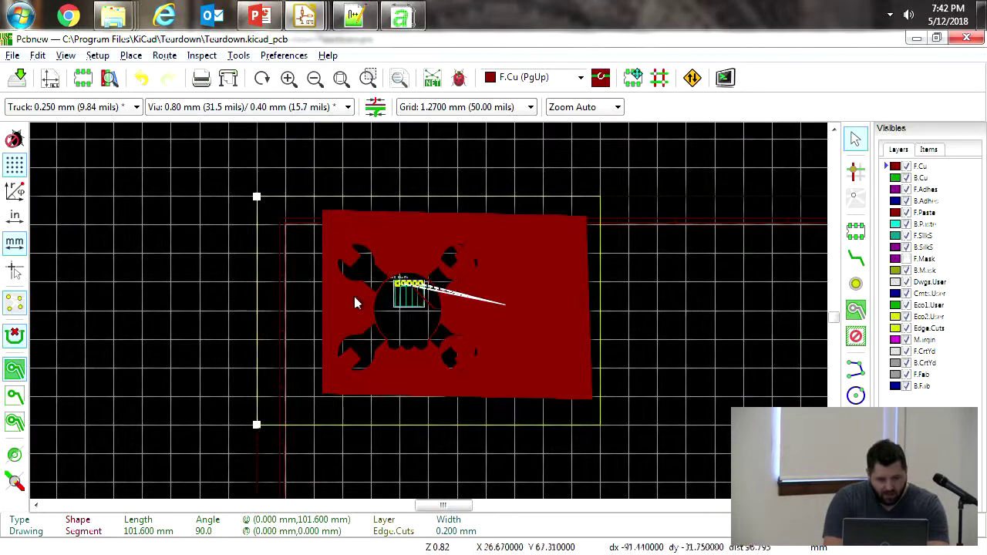
- Set the grid to 2.5400 mm (100.00 mils) and deselect the left Edge.Cuts segment
click(425, 108)
click(432, 121)
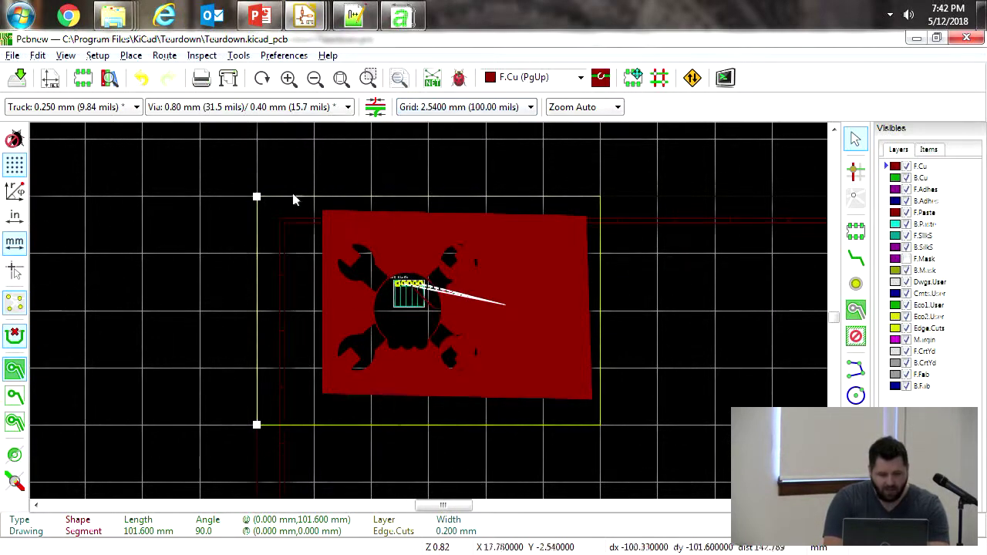
drag(260, 211, 258, 326)
click(183, 356)
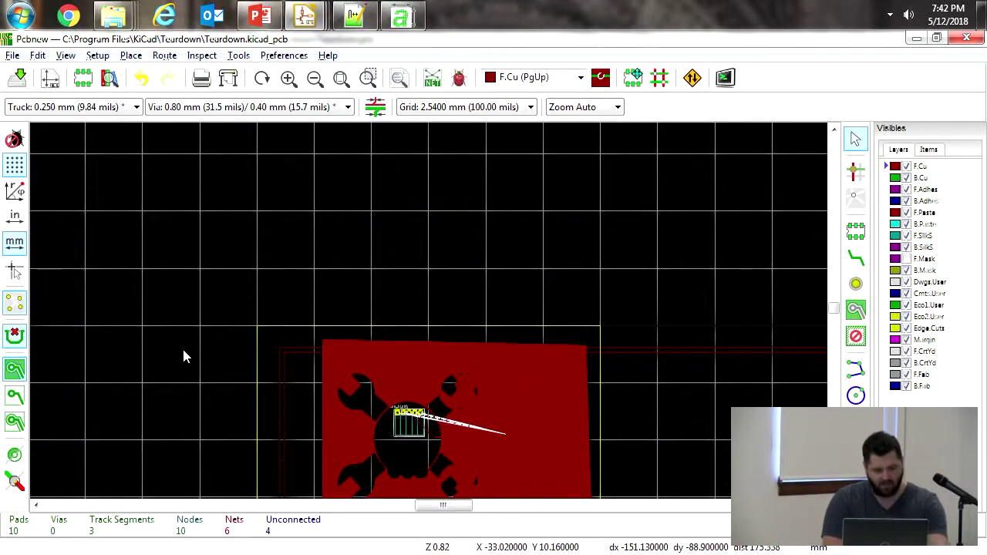
- Examine the skull-shaped pad and its eye sockets up close and at an angle in the 3D view
key(alt+3)
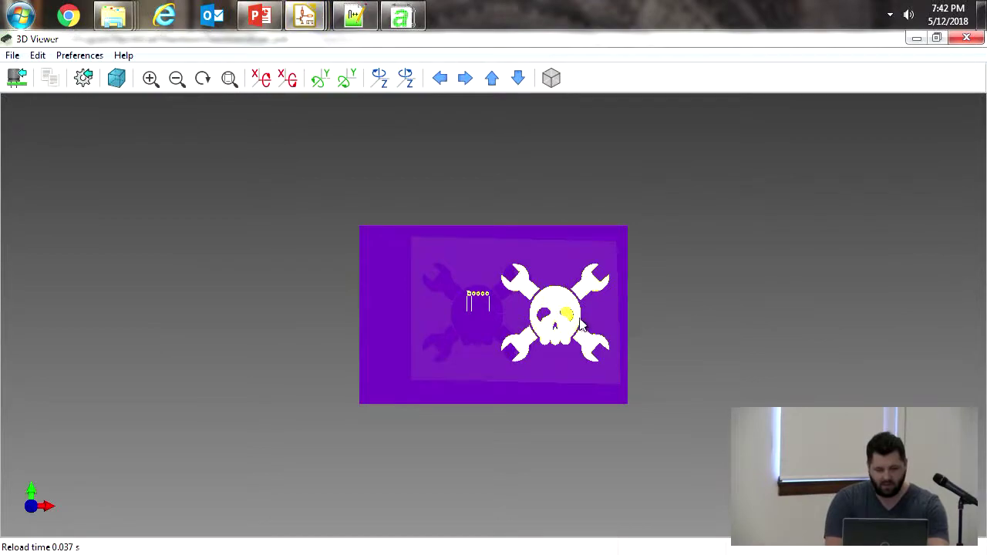
click(152, 79)
click(152, 78)
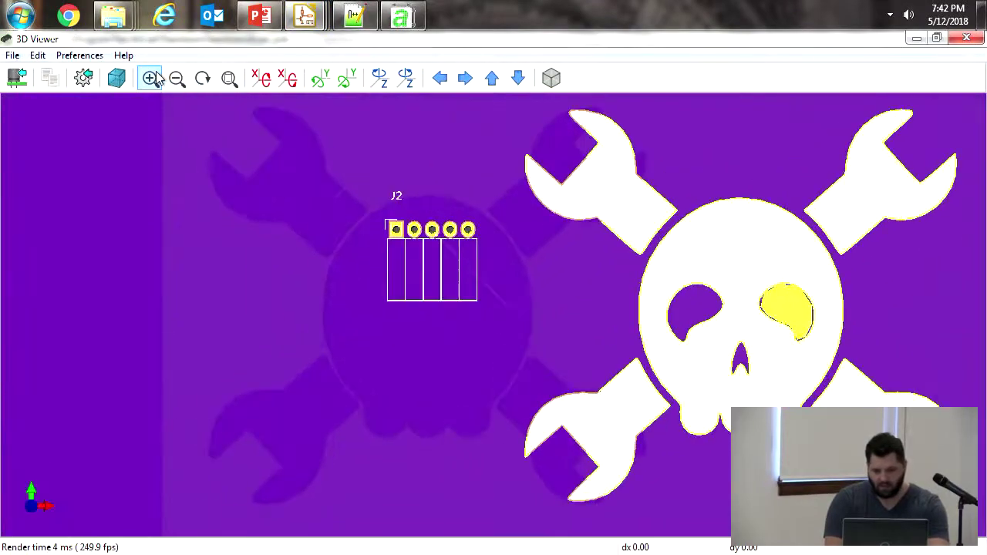
drag(553, 370, 420, 309)
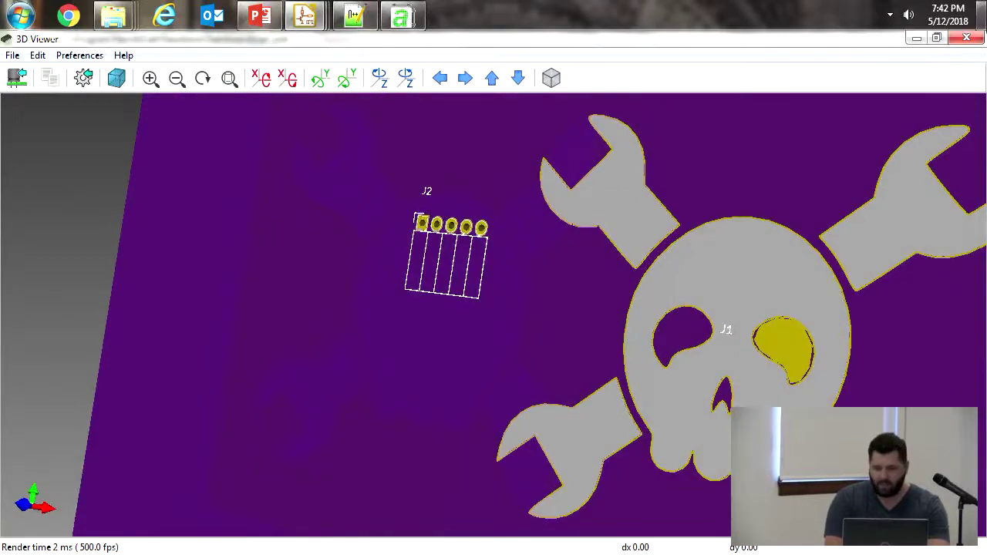
click(966, 38)
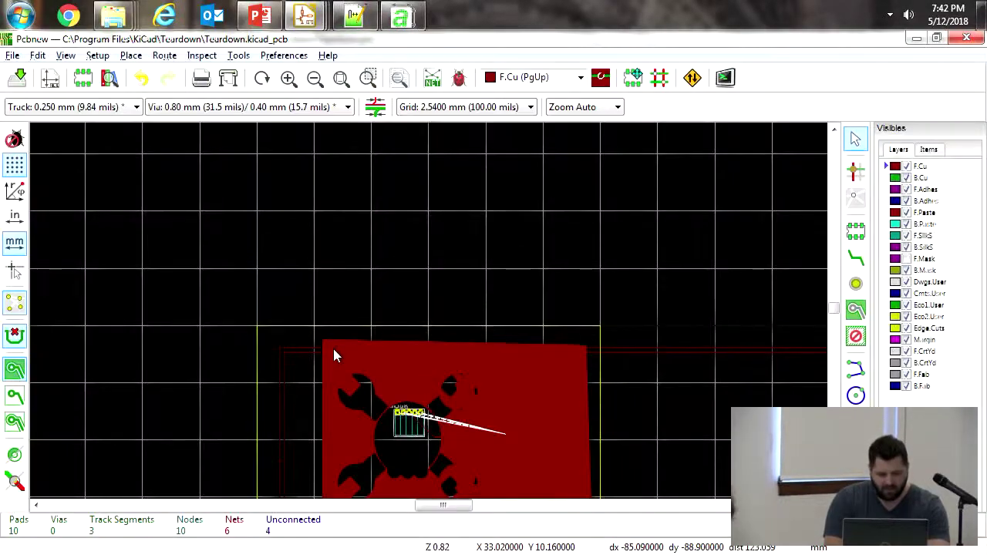
double_click(355, 344)
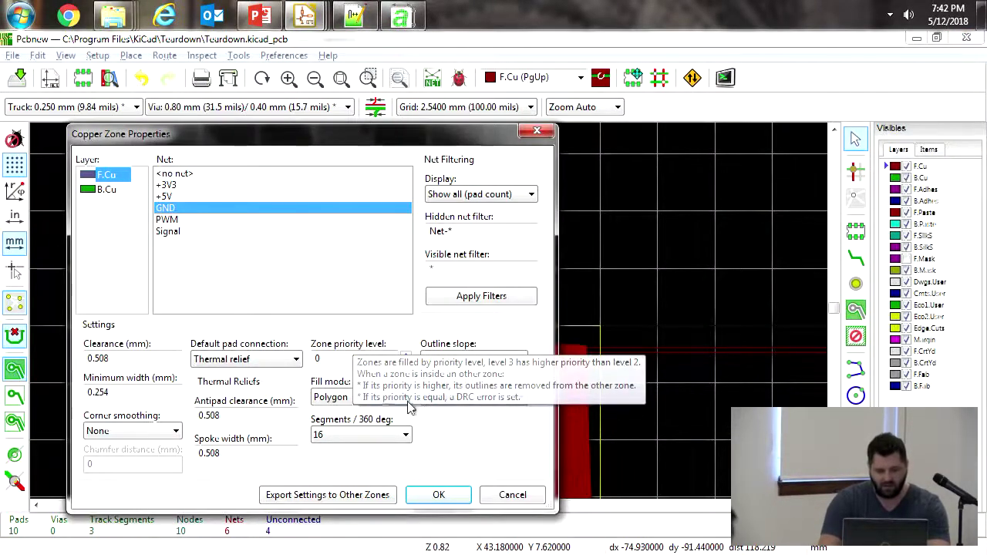
click(513, 495)
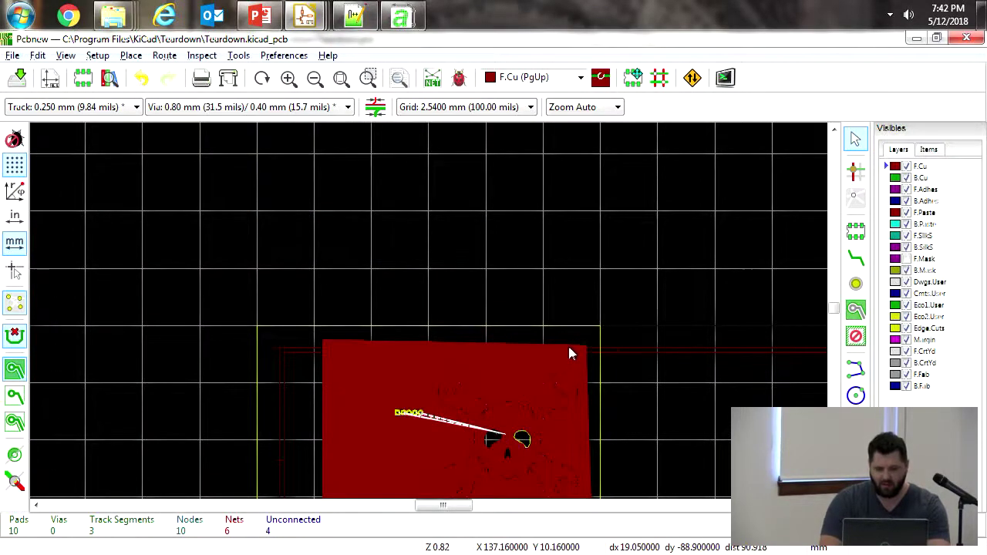
double_click(570, 351)
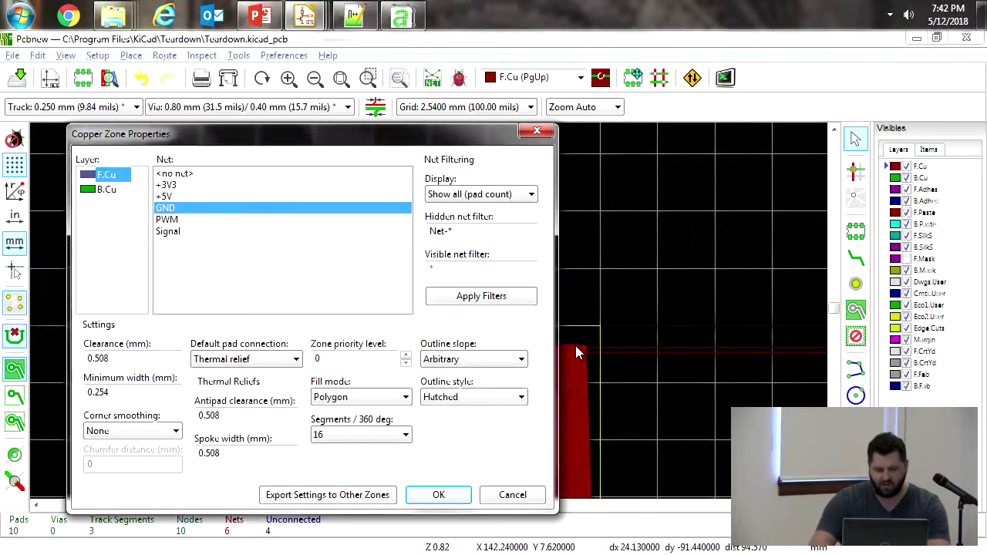
click(512, 494)
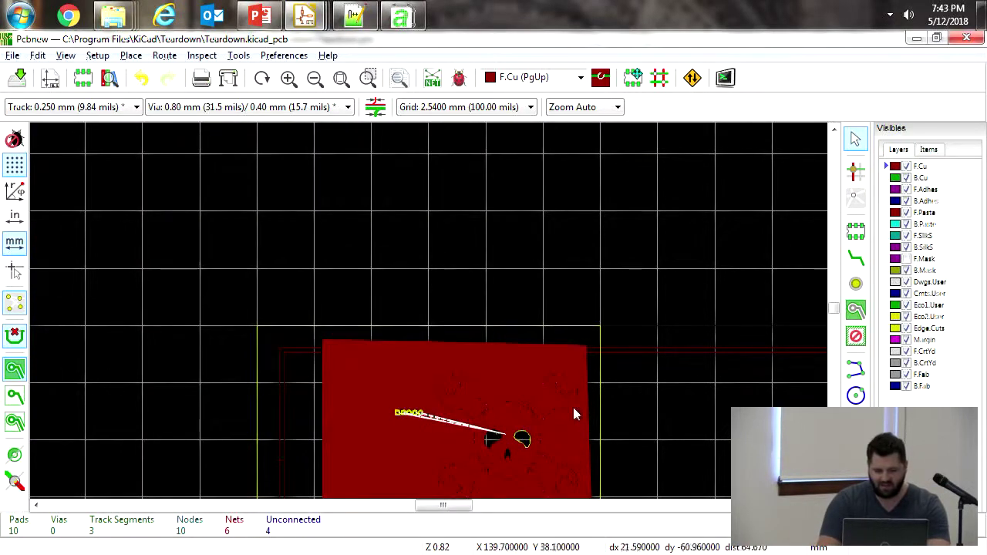
- Delete the filled GND copper zone covering the skull on F.Cu
click(590, 364)
key(Delete)
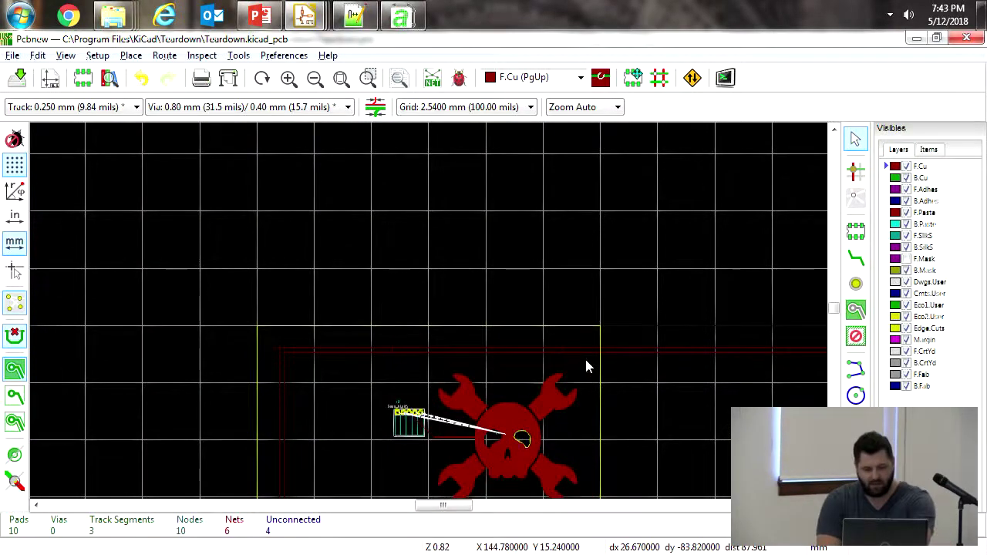
- Examine the skull pad, its eye sockets and the five-pin connector in the 3D view, tilted and up close
key(alt+3)
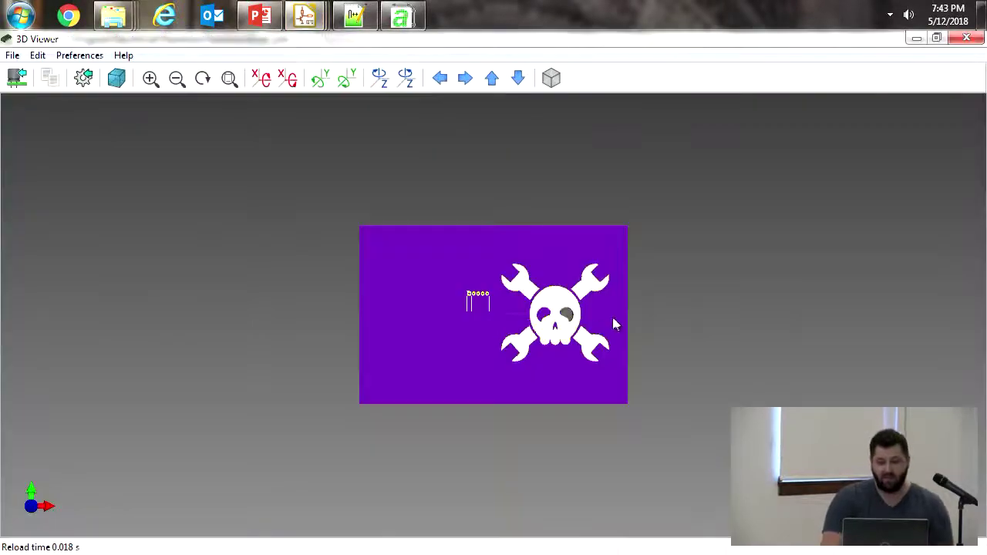
drag(613, 324, 416, 353)
right_click(422, 335)
click(151, 80)
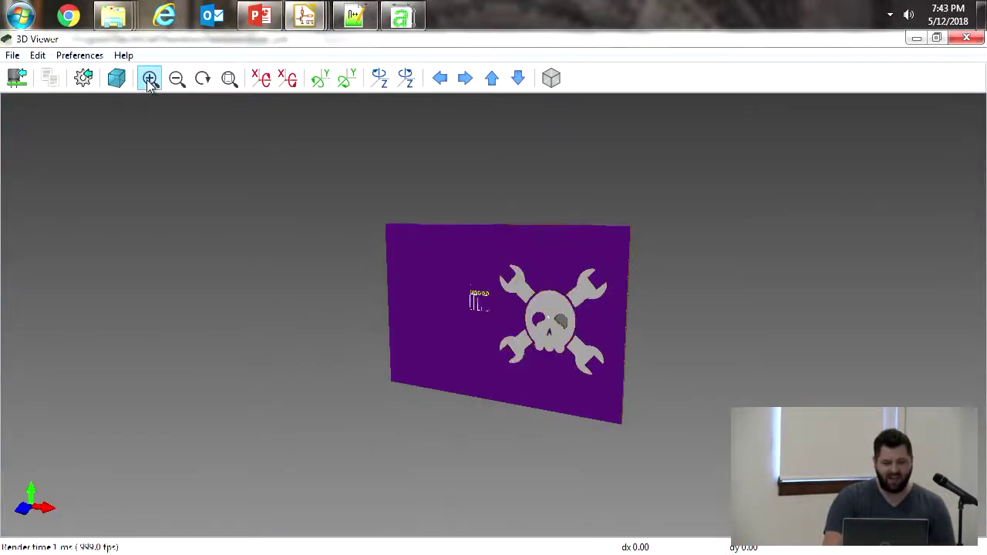
scroll(151, 80, up, 20)
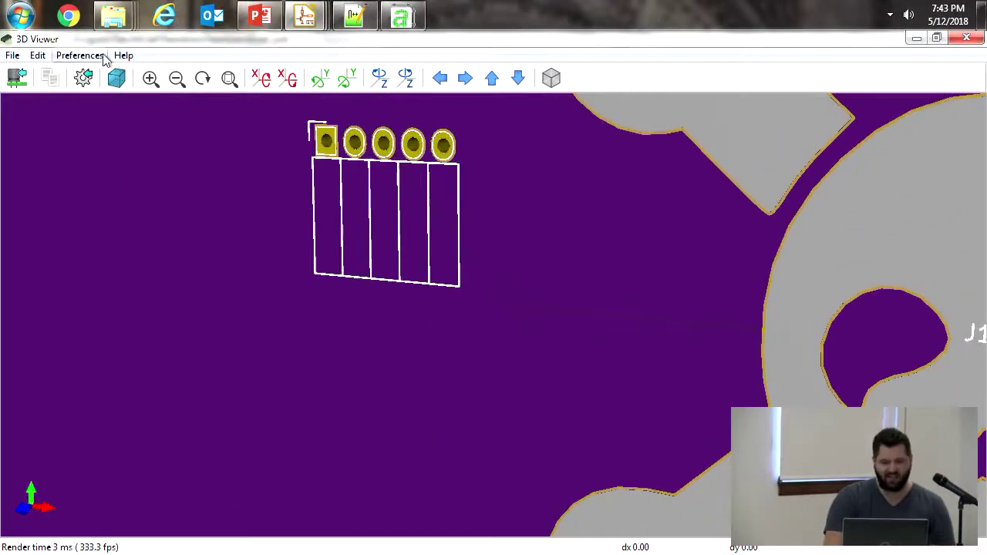
click(176, 78)
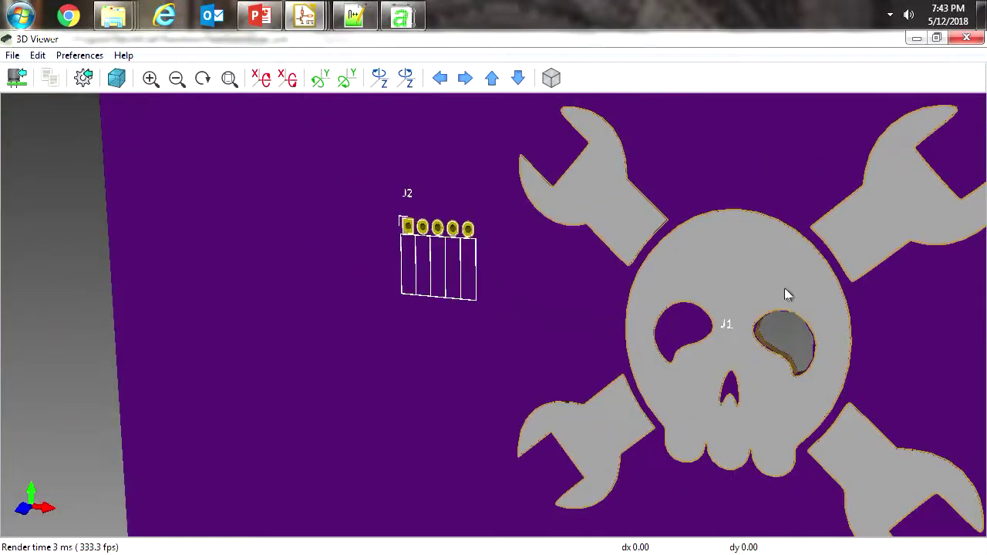
click(968, 39)
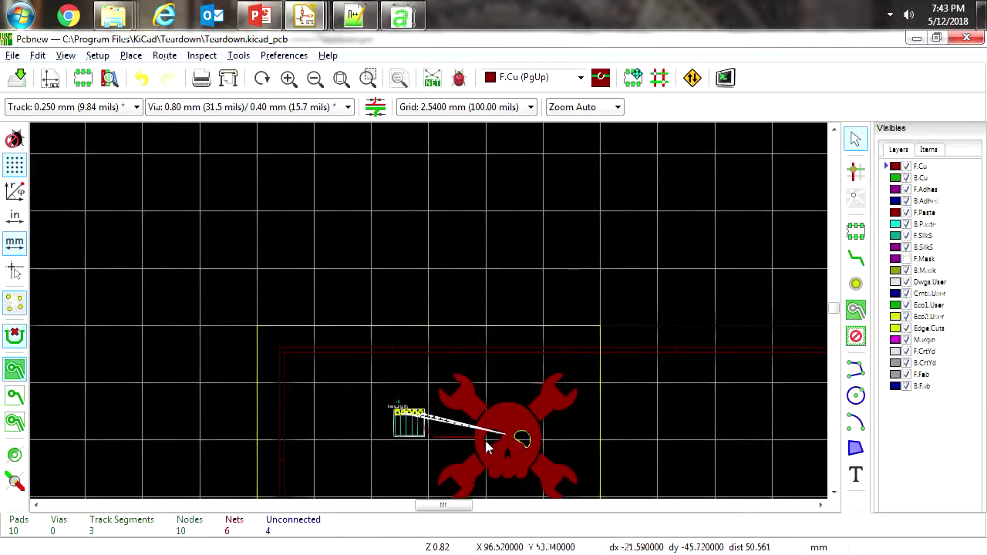
- Move the skull footprint J1 lower and slightly left on the board, and check its placement in the 3D view
click(489, 445)
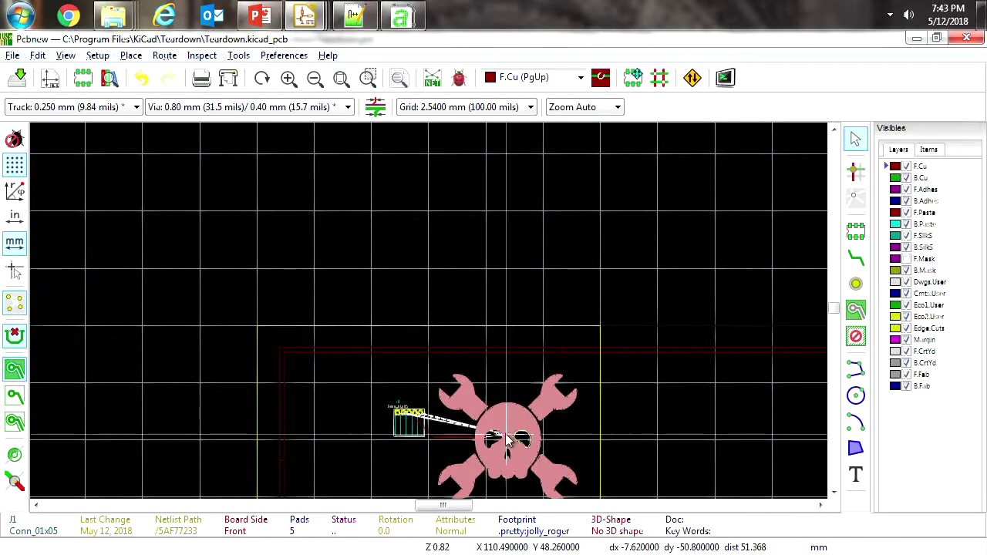
drag(489, 445, 503, 381)
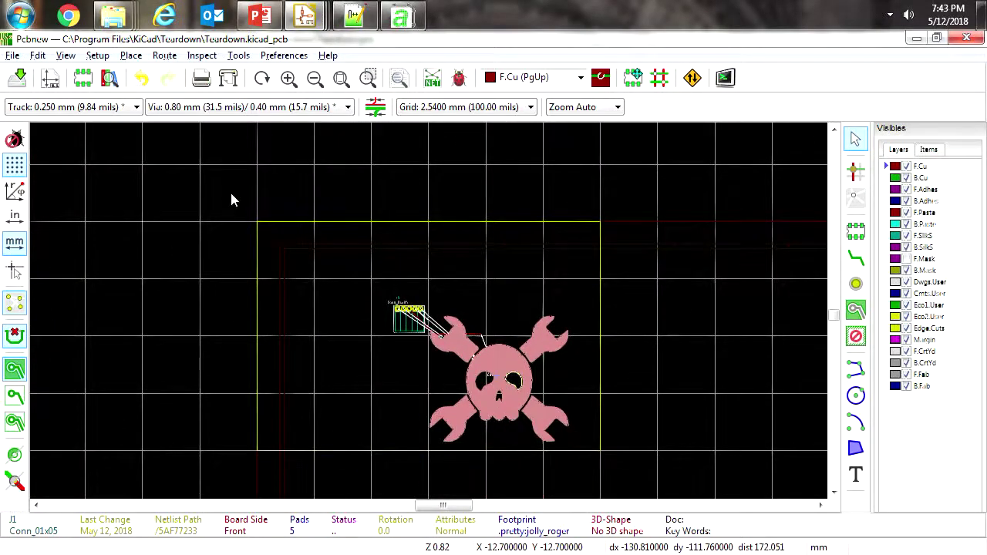
key(alt+3)
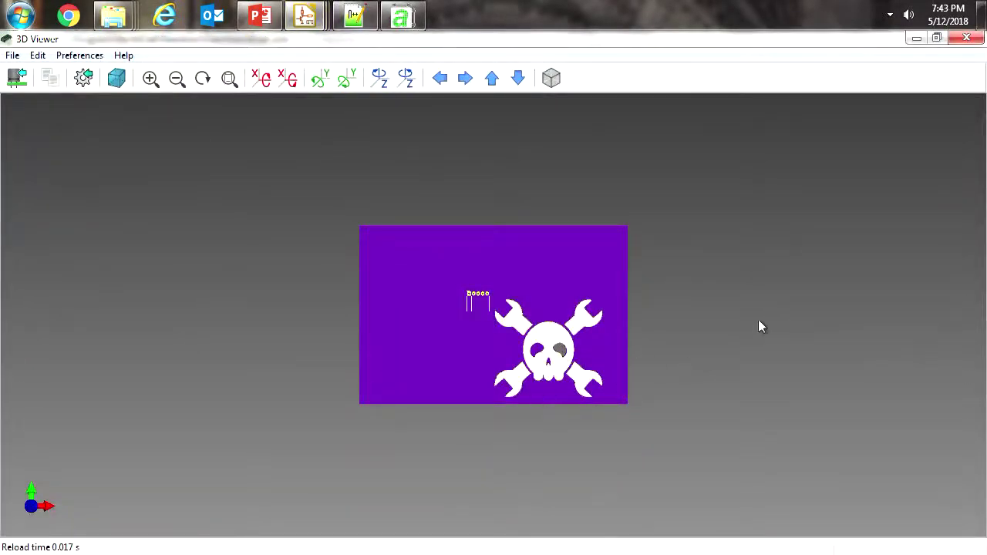
click(150, 78)
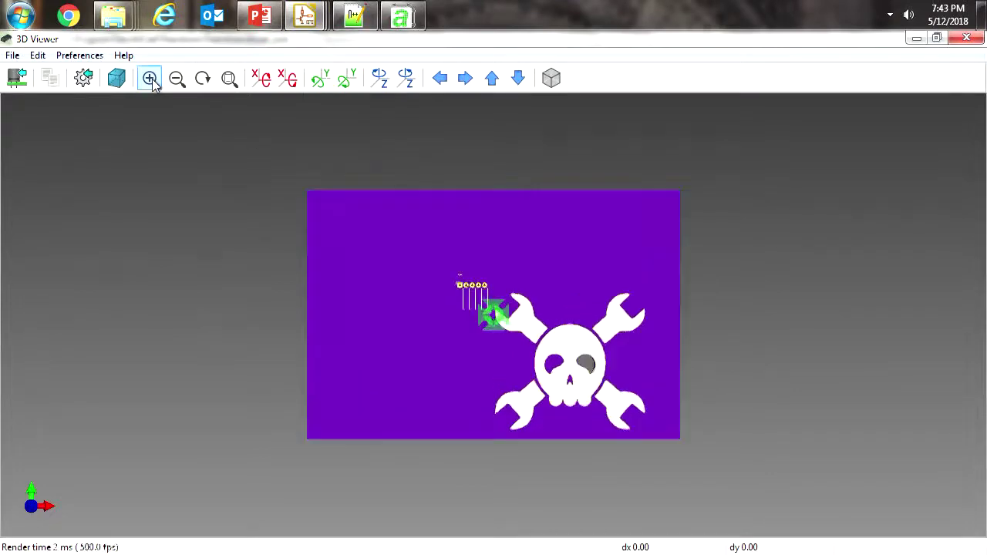
click(177, 78)
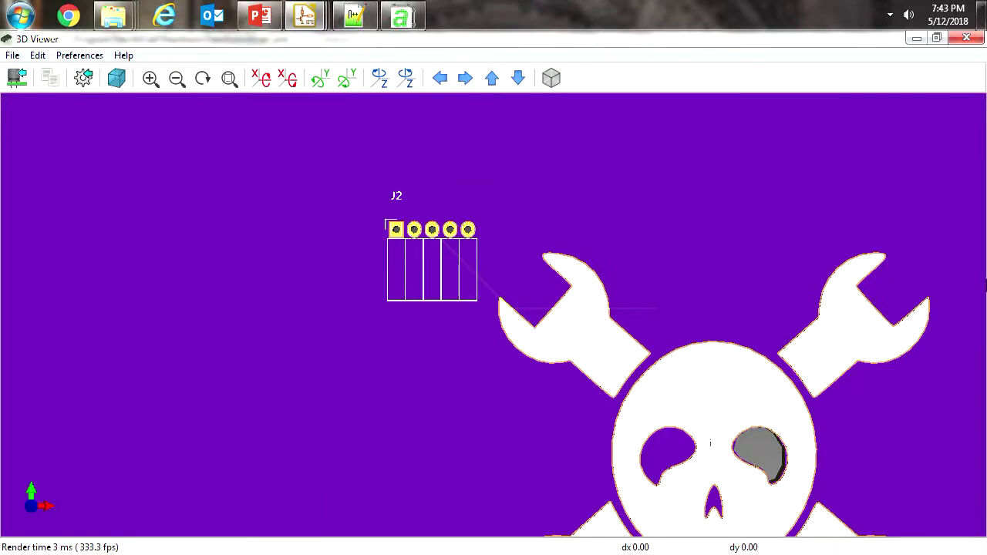
click(917, 38)
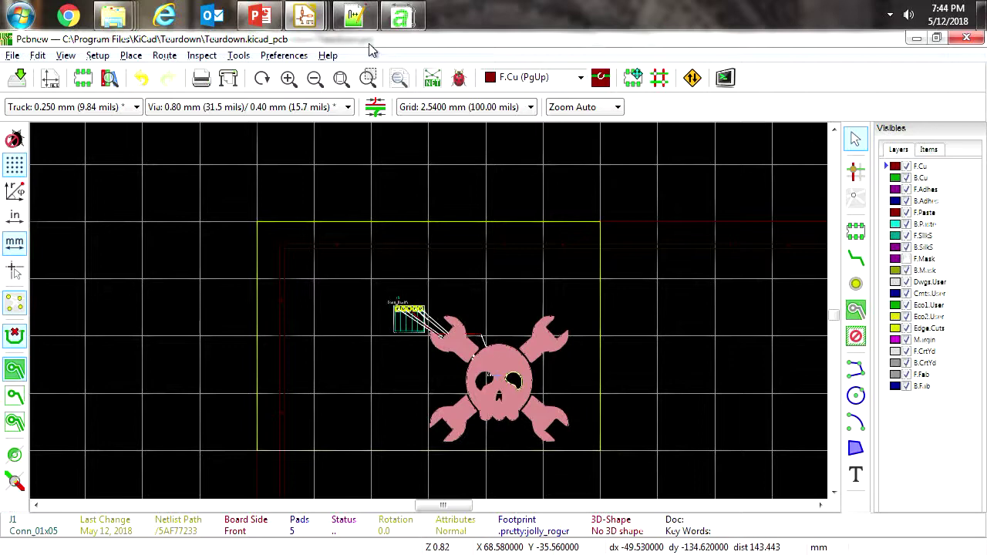
- Place the text CUTOUT on the F.Fab layer over the skull's right eye opening
click(287, 77)
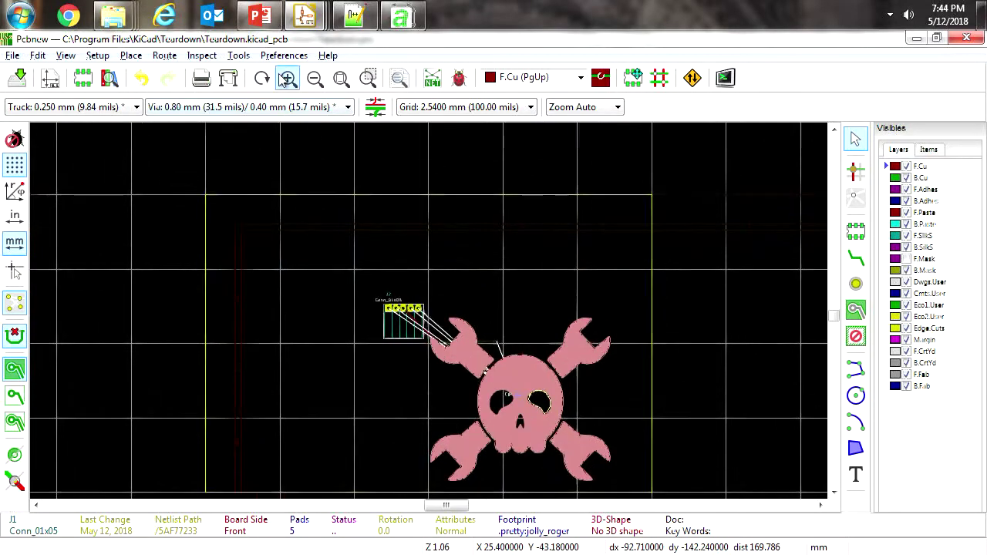
click(287, 78)
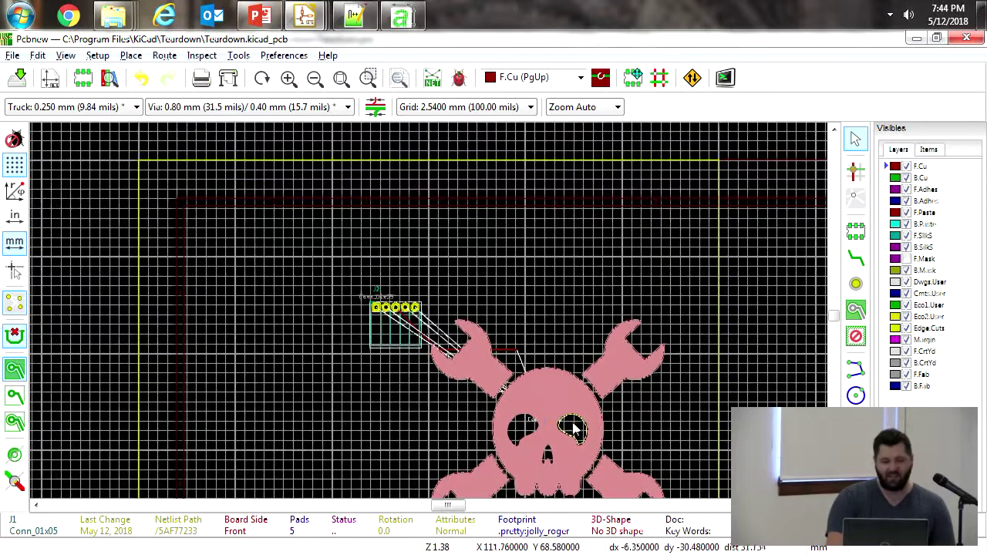
click(657, 431)
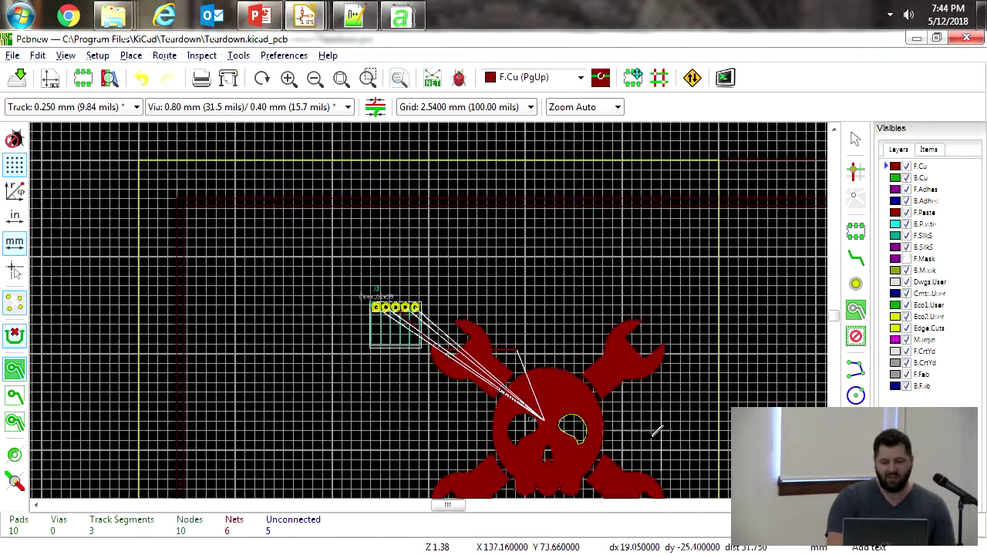
click(572, 421)
click(599, 294)
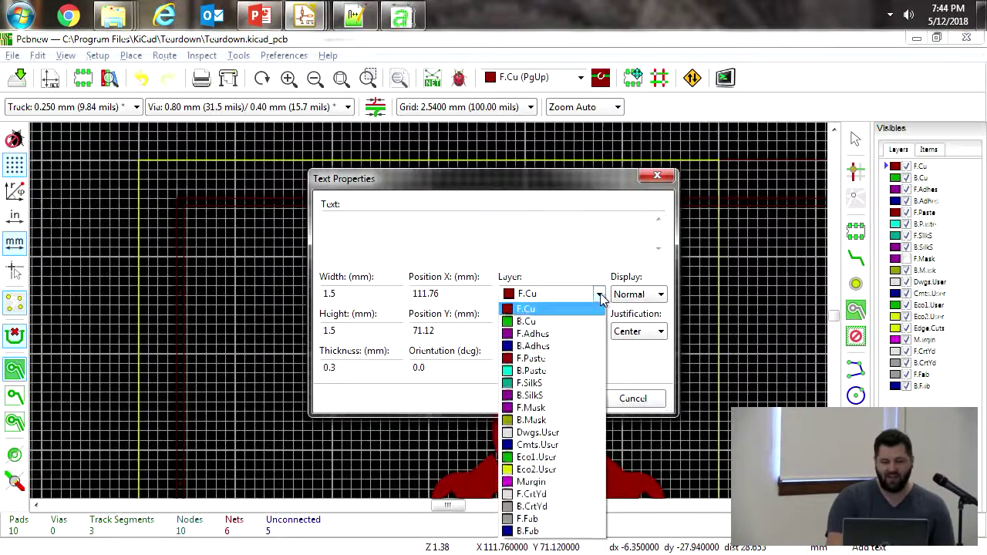
click(529, 518)
click(339, 231)
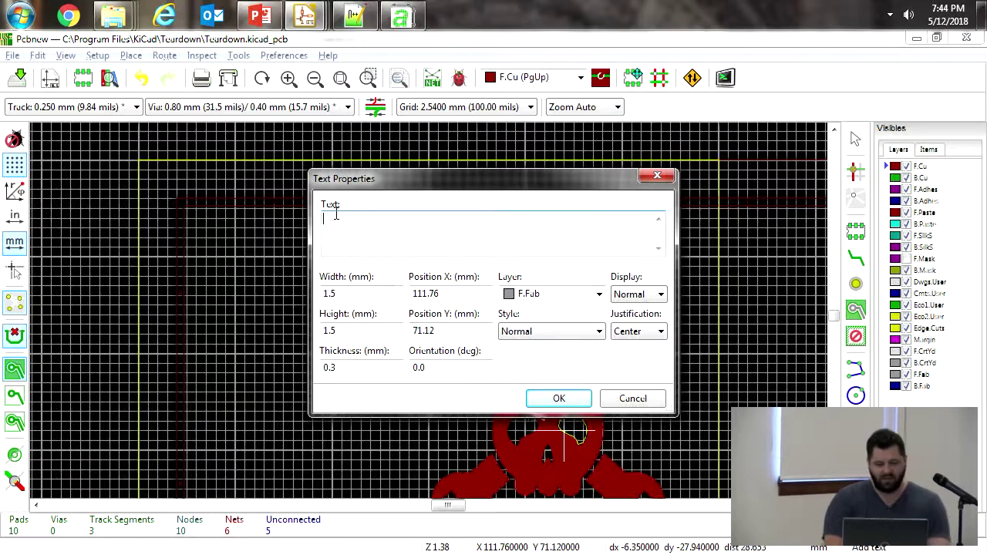
text(CUTOUT)
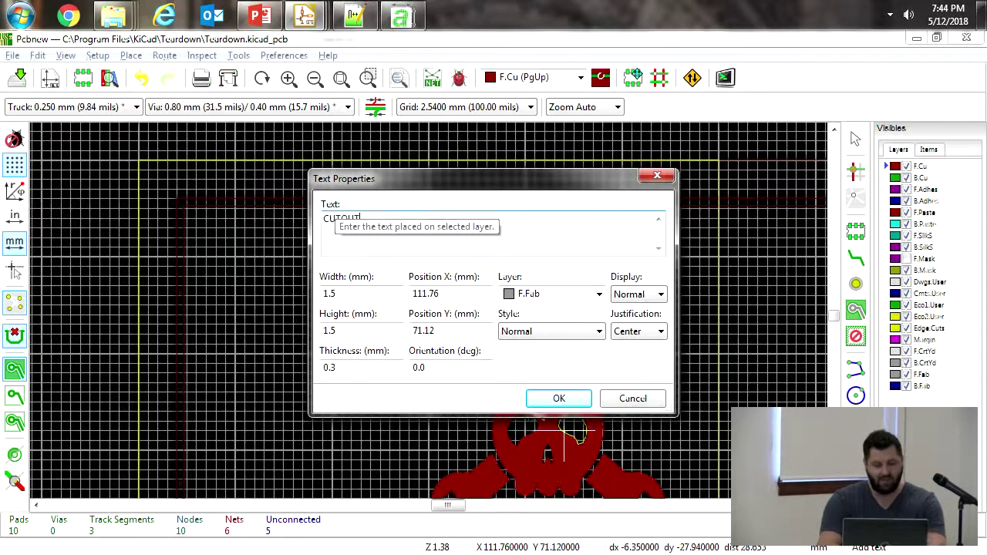
click(559, 398)
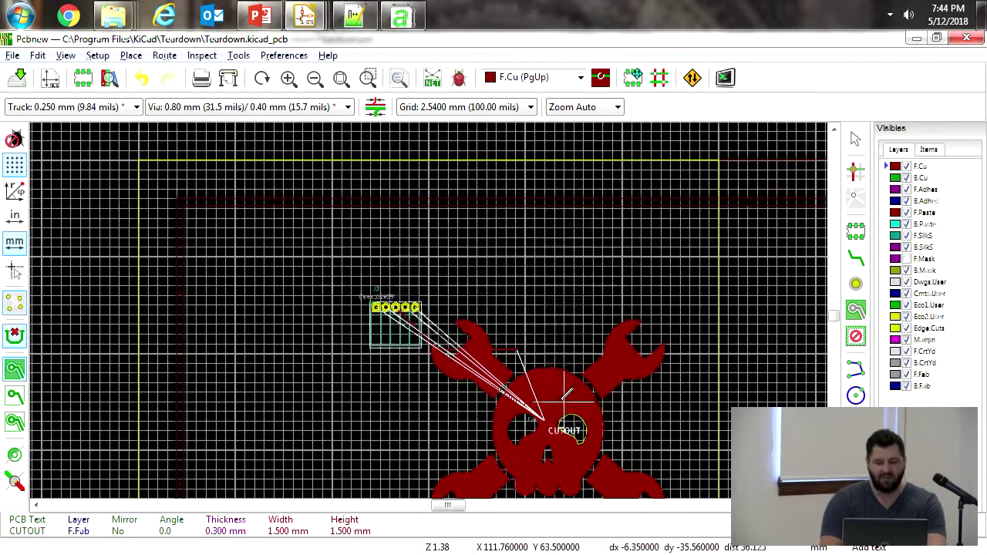
click(575, 426)
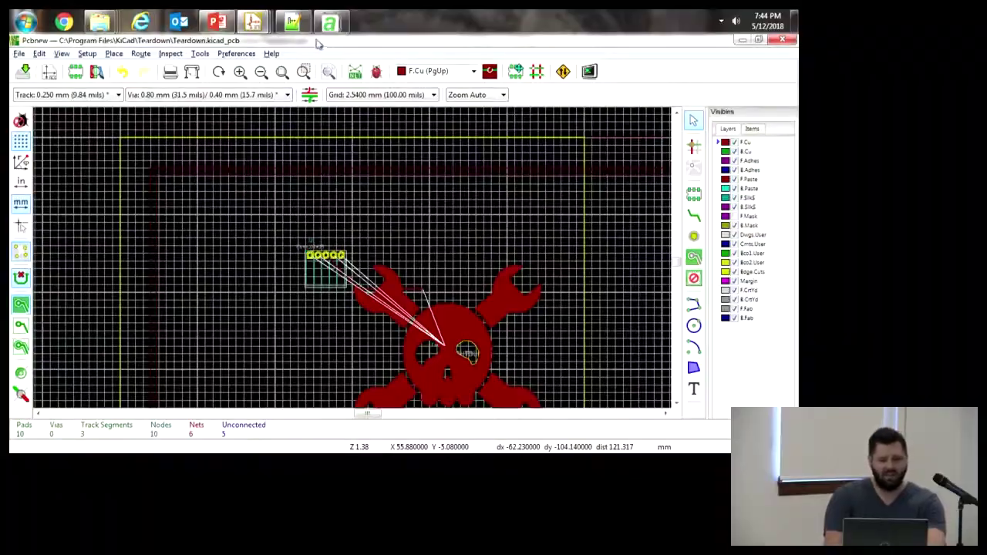
- Switch to PowerPoint and view the Custom Shaped Fill Zones title slide and the two magnetic encoder board slides
click(218, 23)
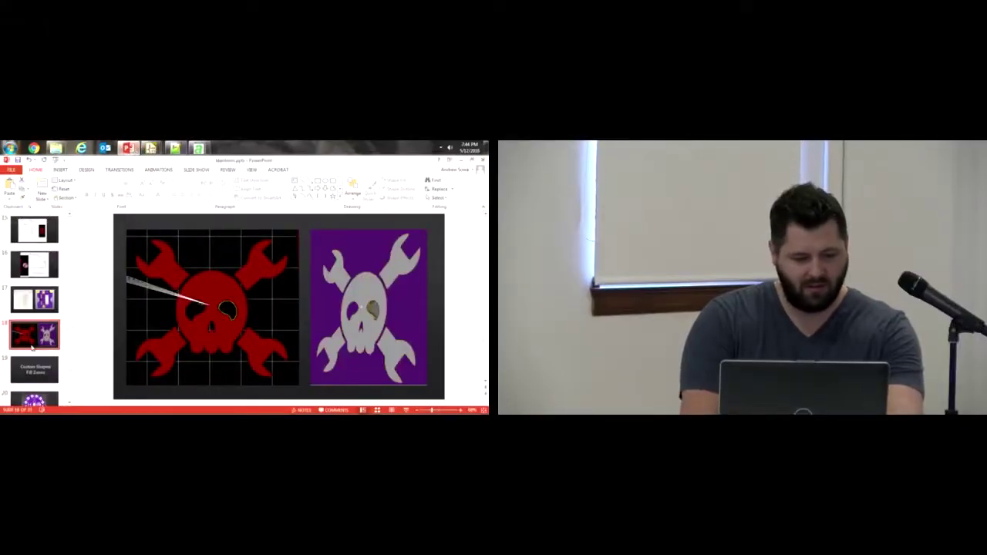
click(34, 370)
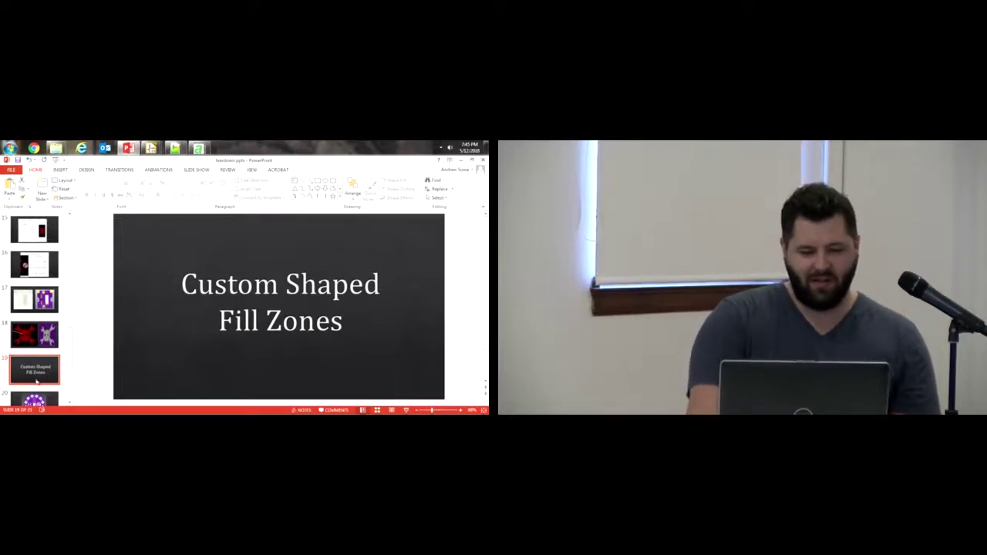
click(34, 398)
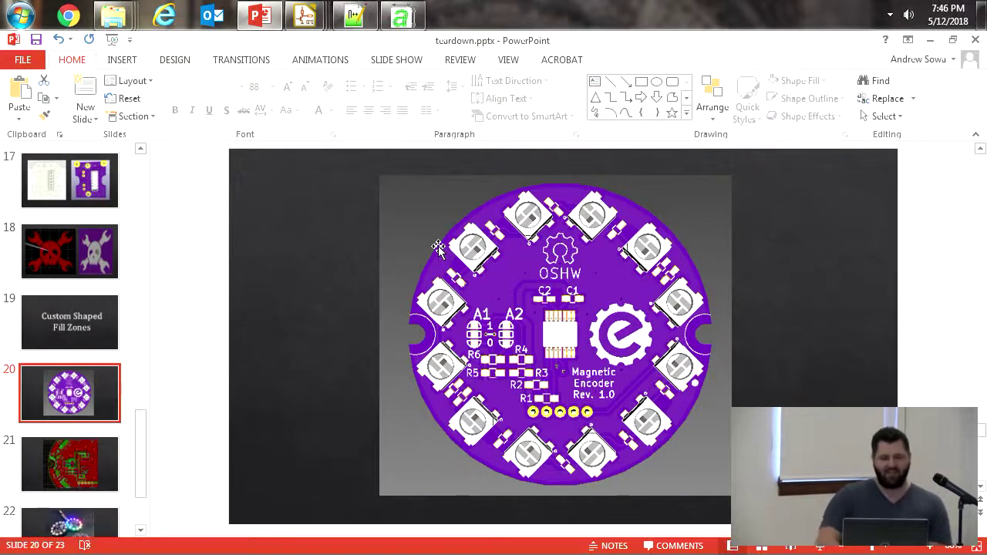
click(82, 468)
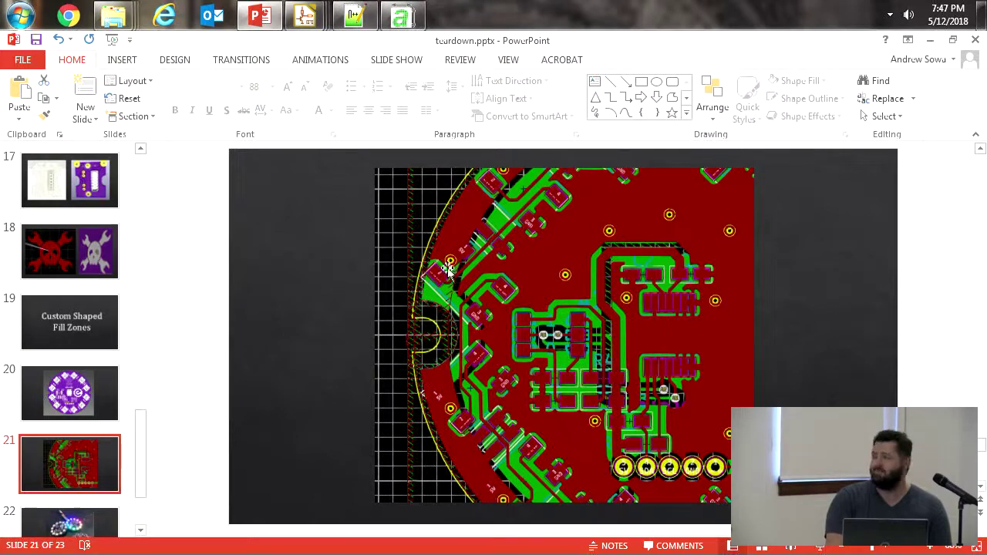
click(424, 303)
- Switch to Notepad++ and look through the image jolly, pad jolly and jolly_roger footprint files
mouse_move(305, 16)
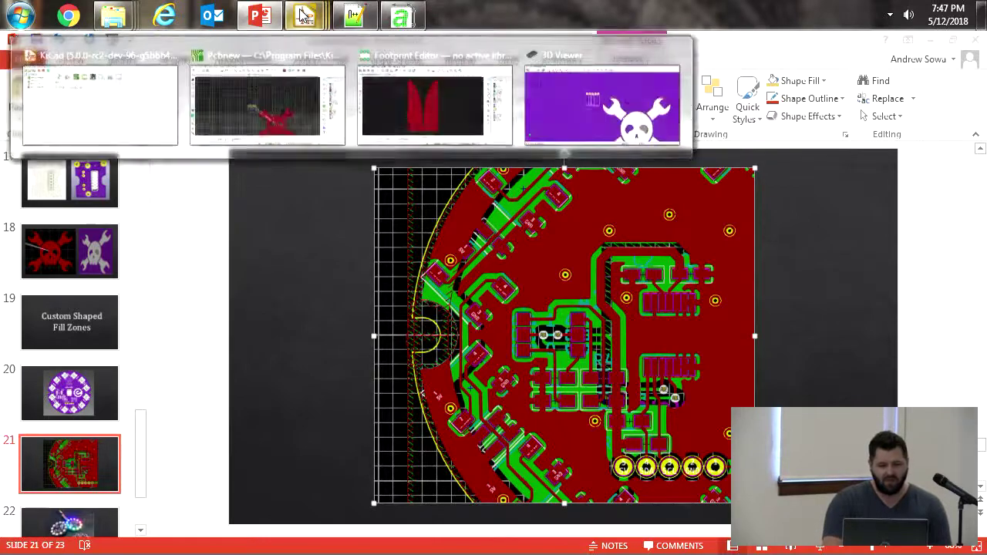
click(285, 99)
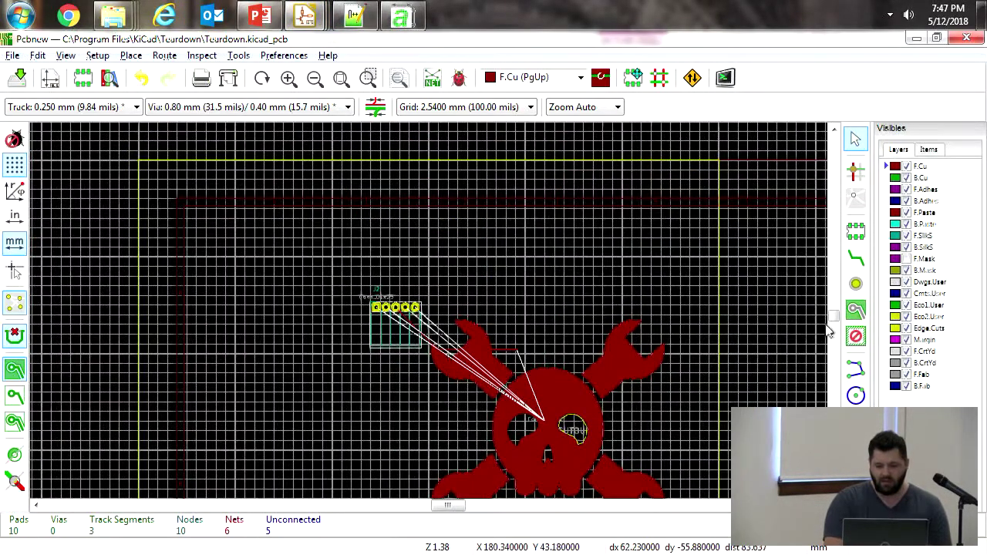
click(917, 38)
click(356, 15)
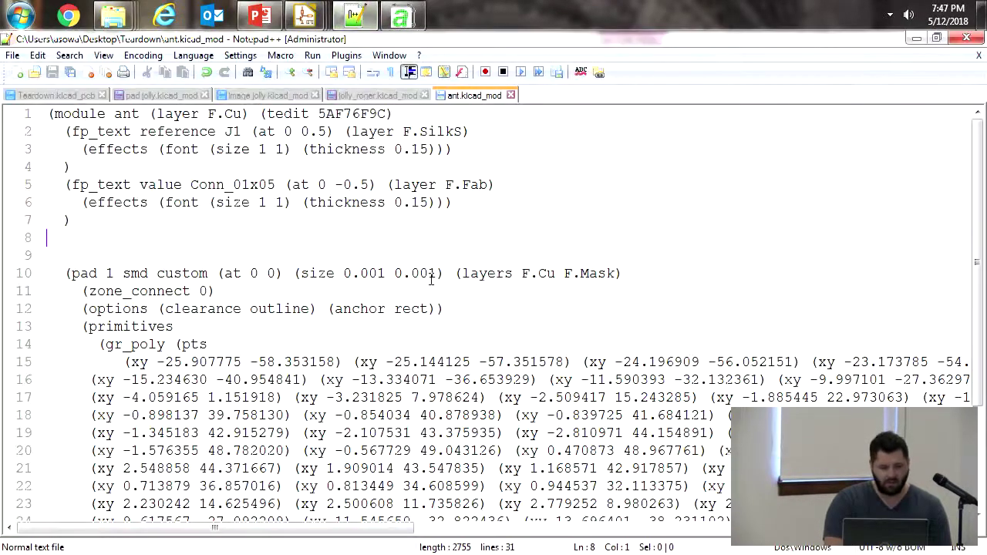
click(258, 95)
click(175, 95)
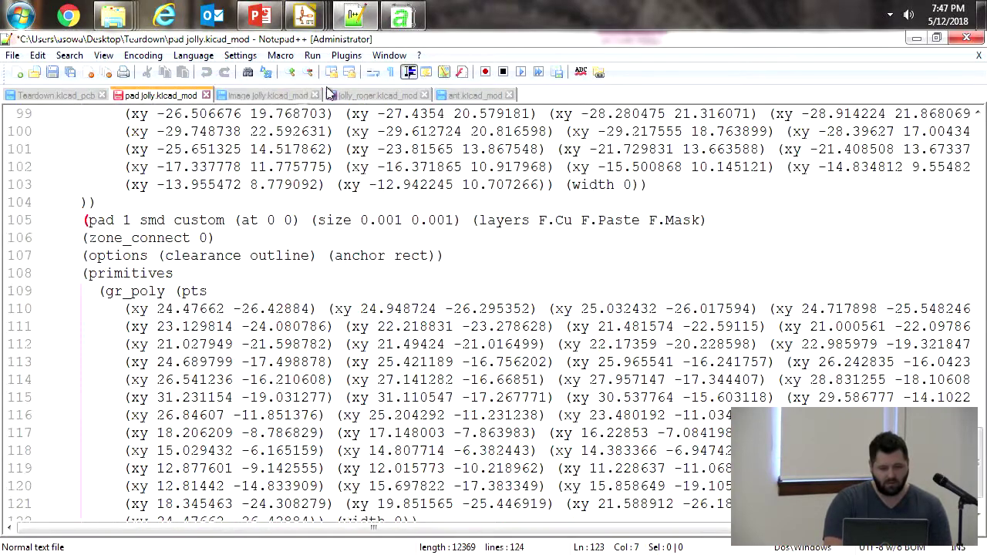
click(344, 96)
key(ctrl+a)
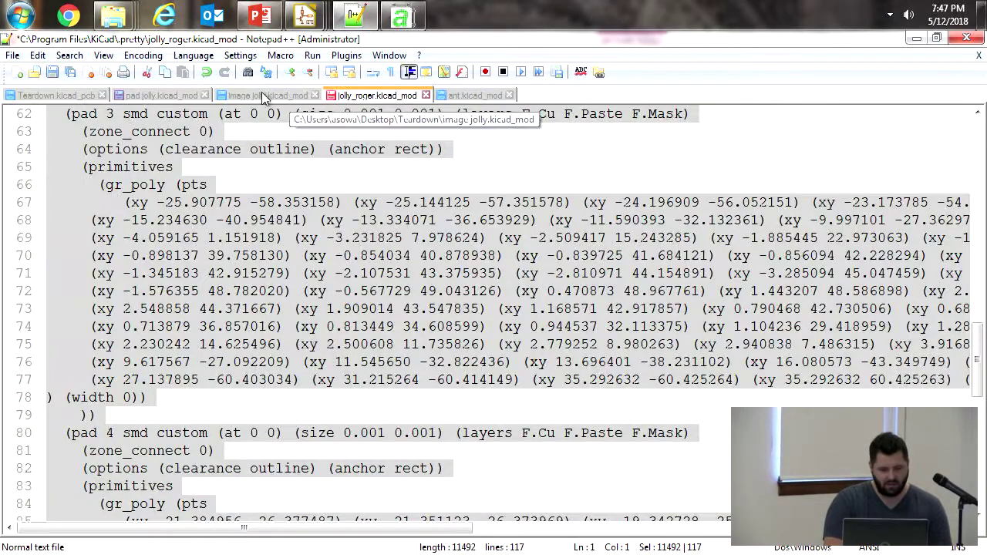
click(908, 15)
click(818, 47)
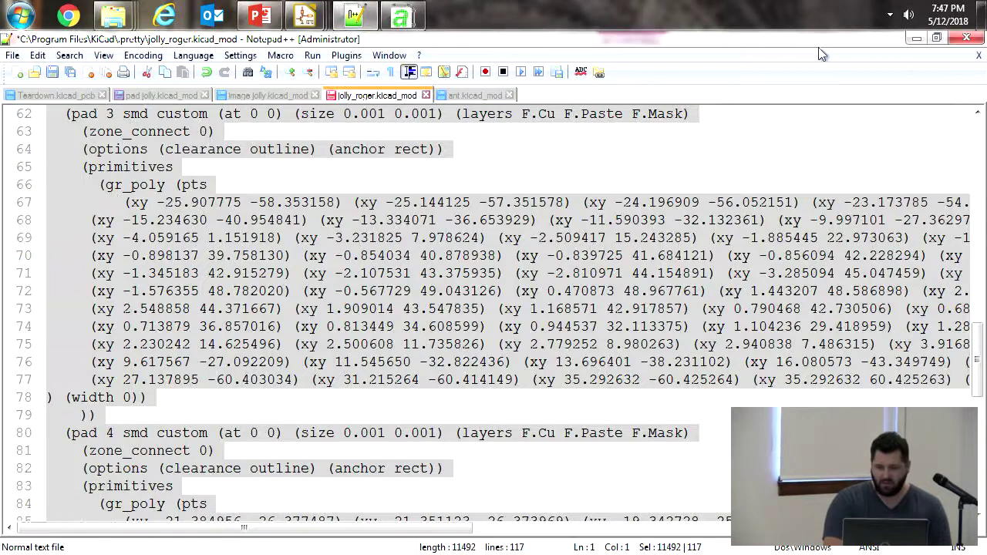
click(529, 256)
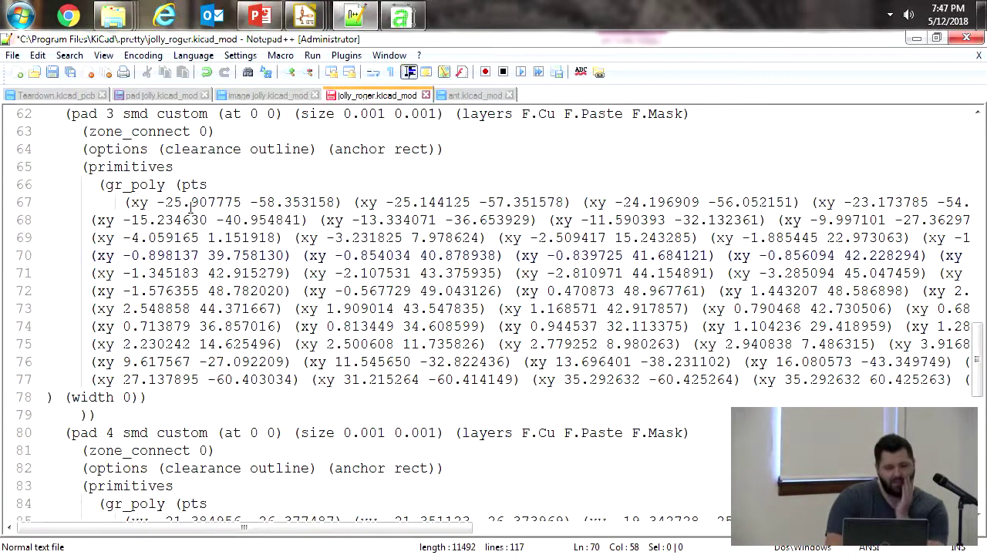
- Highlight the gr_poly point coordinates of pad 3 in the jolly_roger footprint file to examine the polygon definition
click(93, 185)
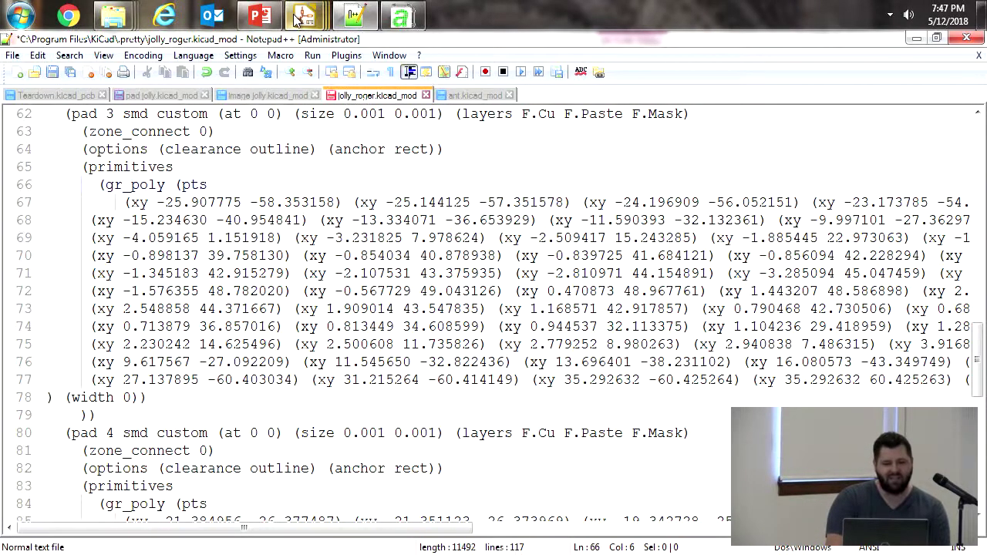
mouse_move(303, 19)
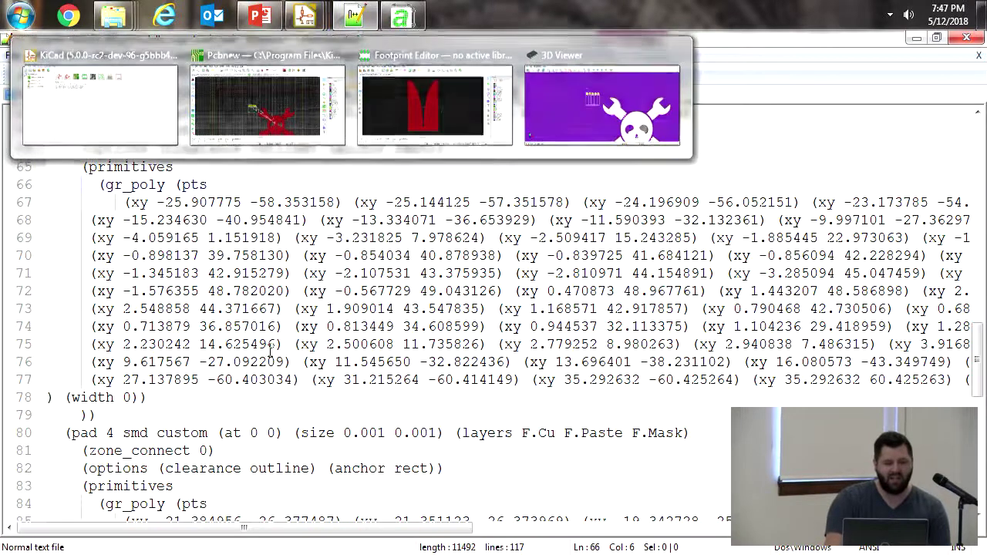
click(266, 287)
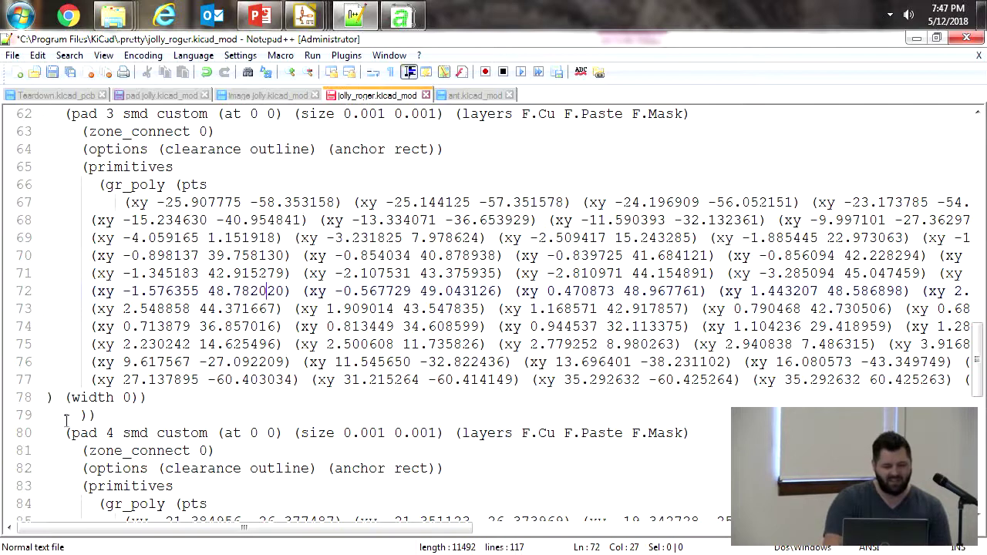
drag(66, 419, 225, 434)
click(96, 259)
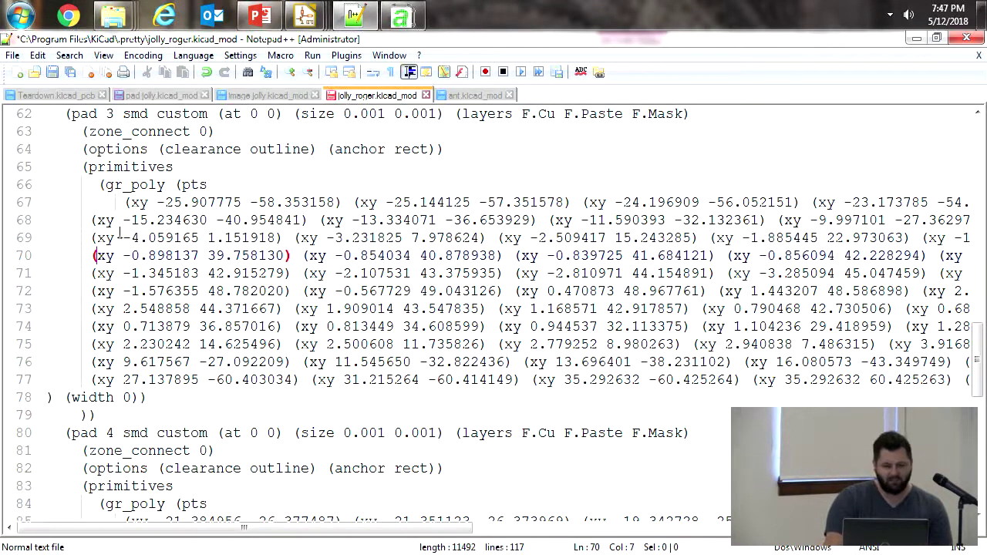
drag(126, 202, 941, 380)
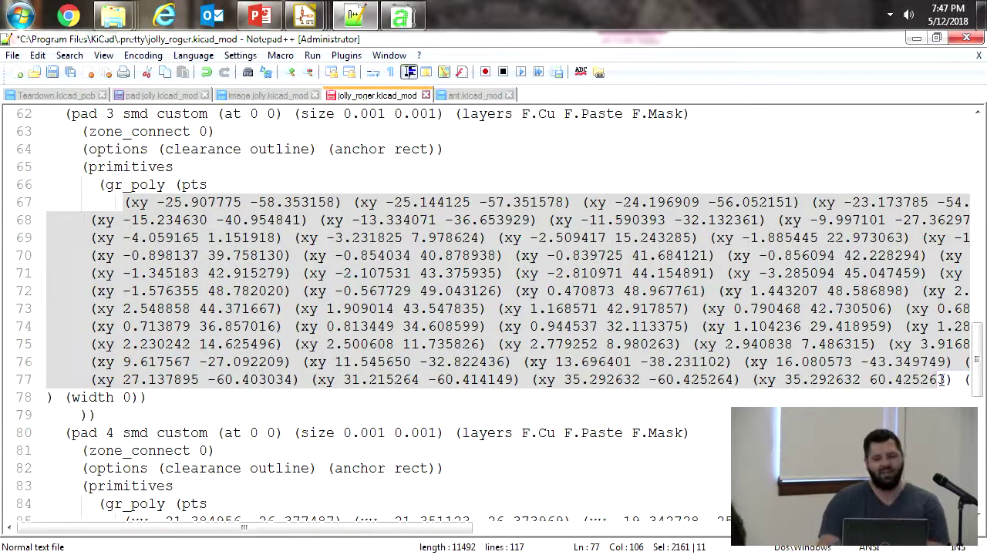
click(917, 44)
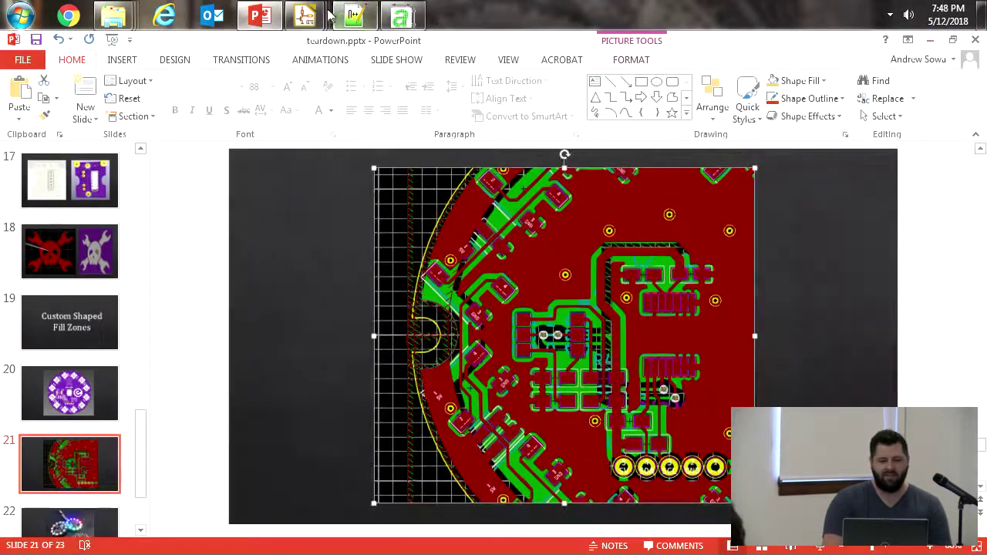
- Switch to Pcbnew and close the Teardown board without saving its changes
mouse_move(305, 17)
click(266, 85)
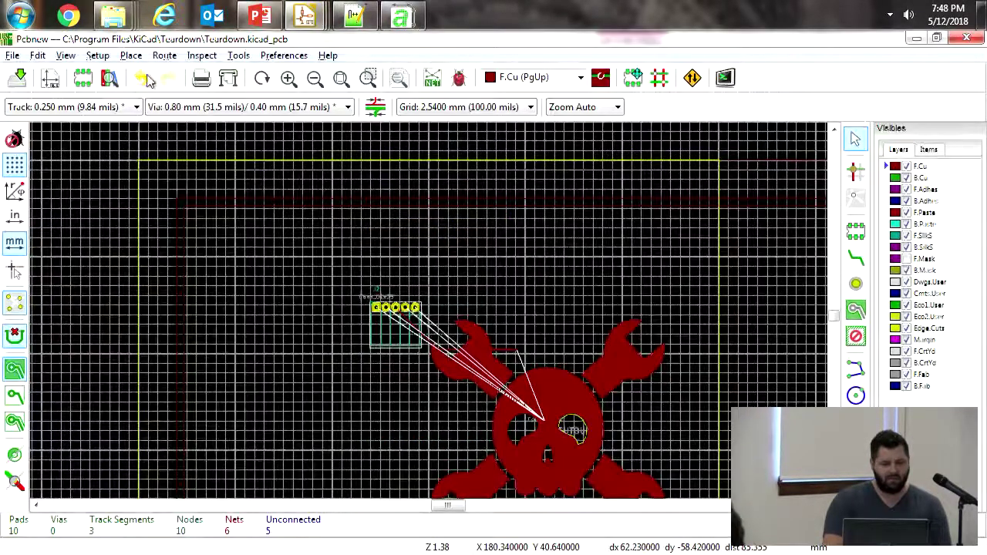
click(966, 38)
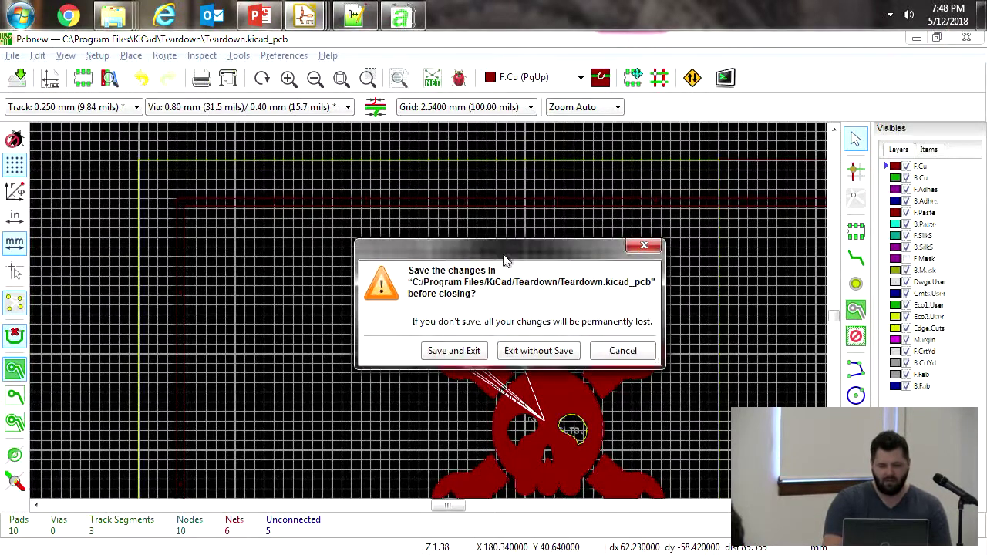
click(503, 350)
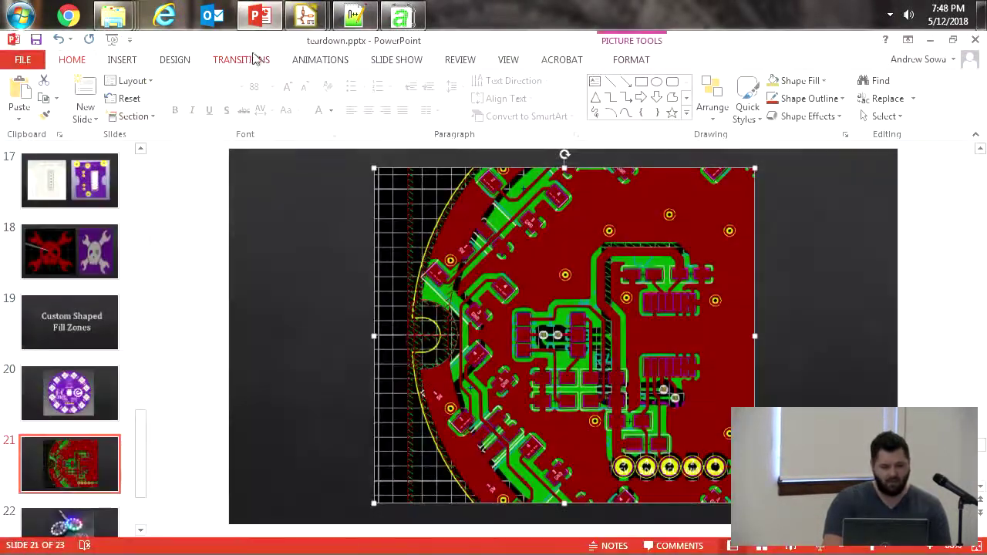
- Open the recent encoder project in KiCad, discarding the unsaved footprint changes, and open its board layout
mouse_move(301, 17)
click(209, 101)
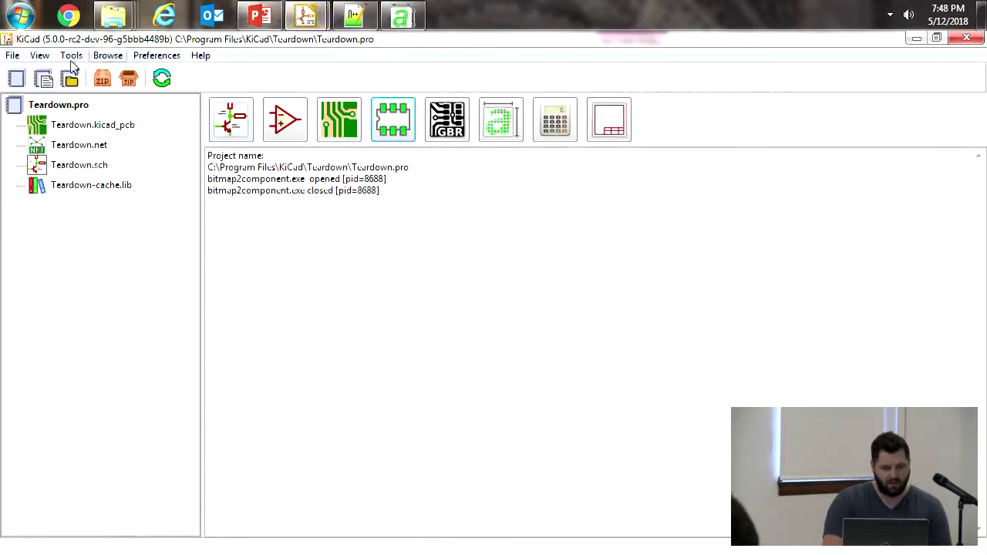
click(13, 56)
mouse_move(77, 127)
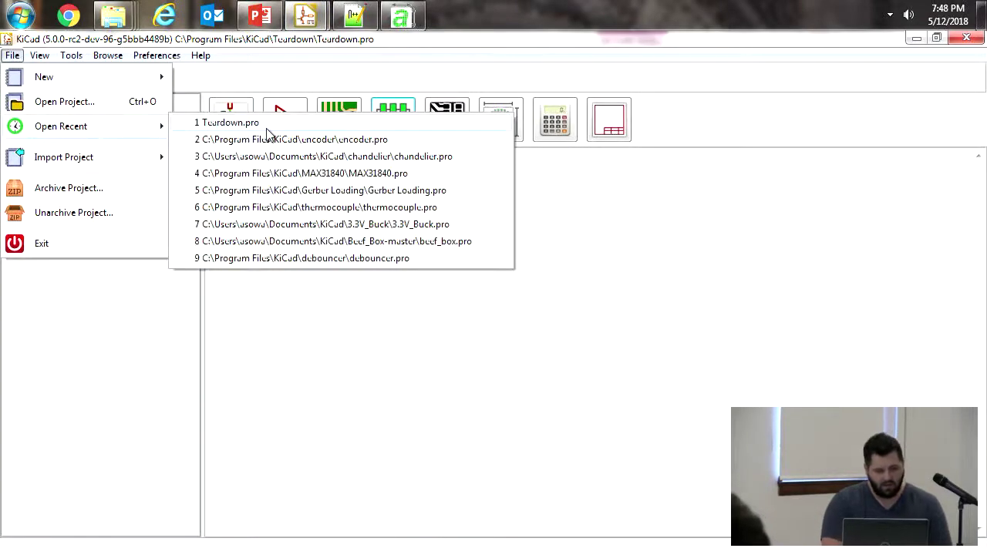
click(266, 142)
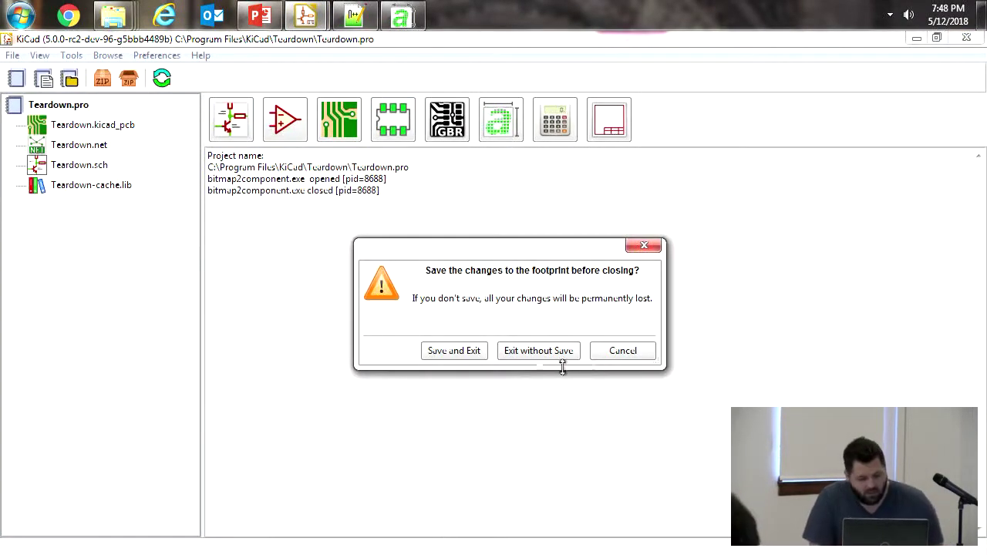
click(517, 357)
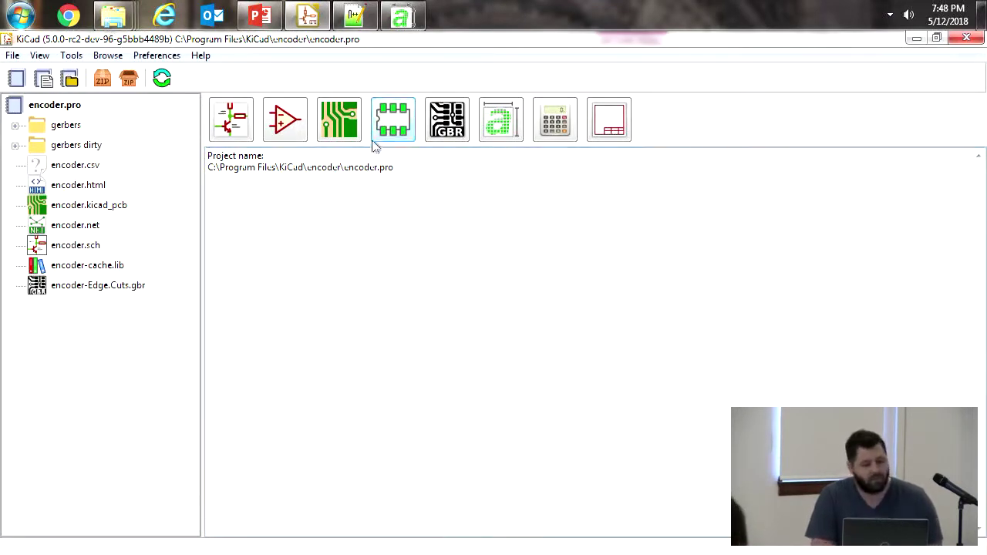
click(349, 123)
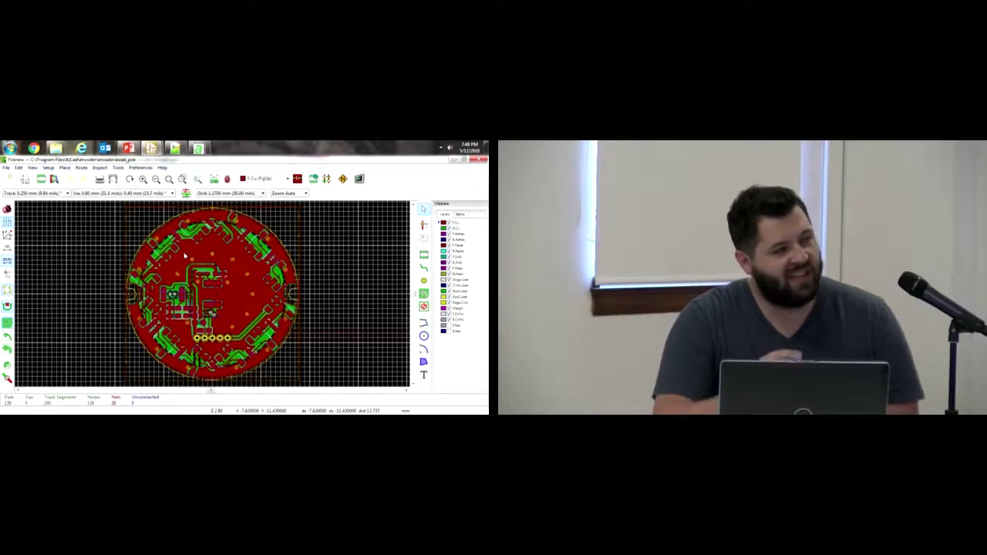
- Examine the copper zone properties of the ring-shaped 5V zone outline on F.Cu, including its net list and priority level, without changing anything
click(220, 214)
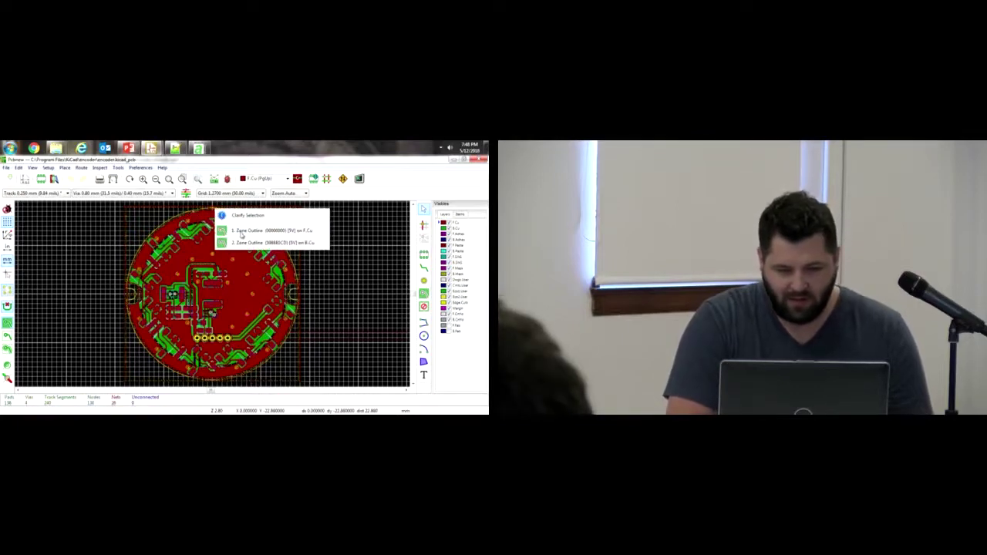
click(243, 227)
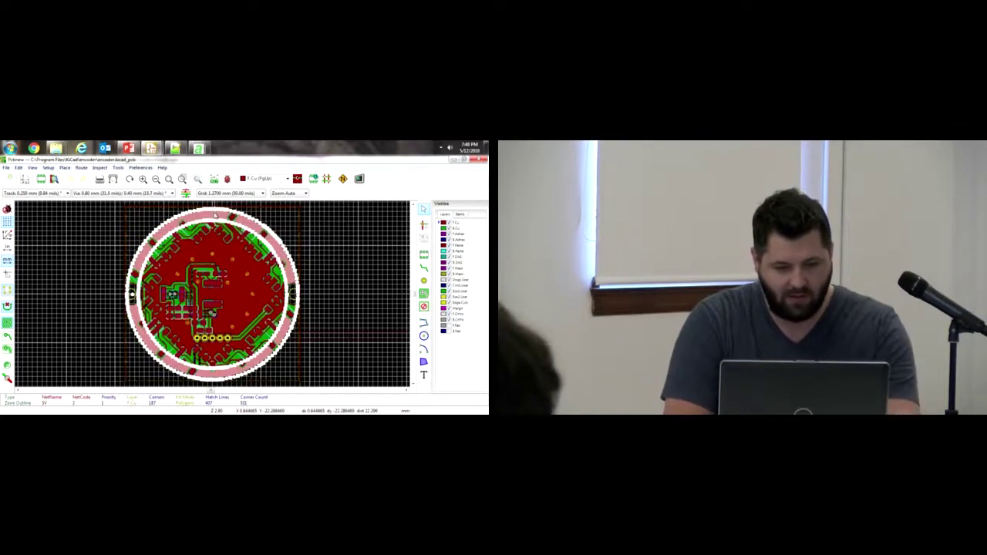
key(e)
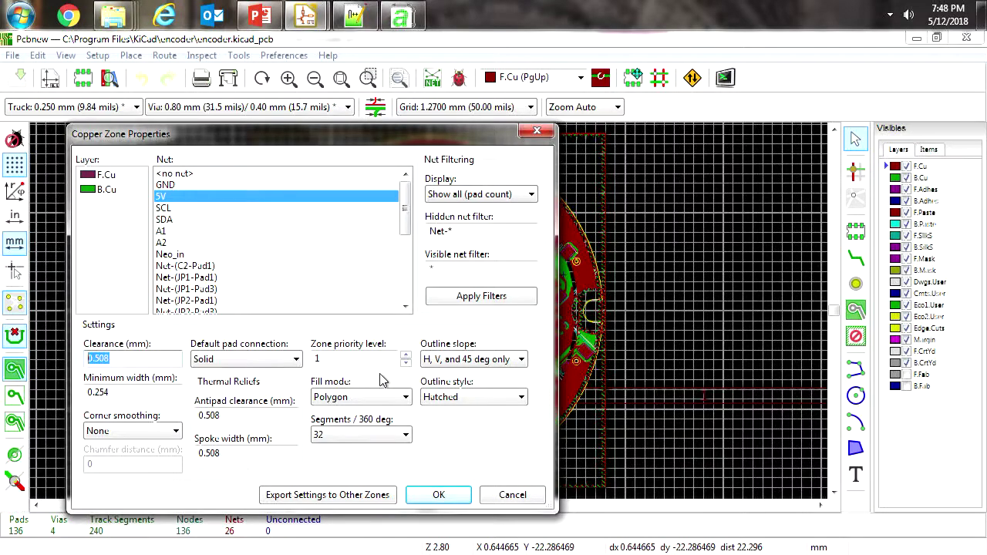
click(502, 497)
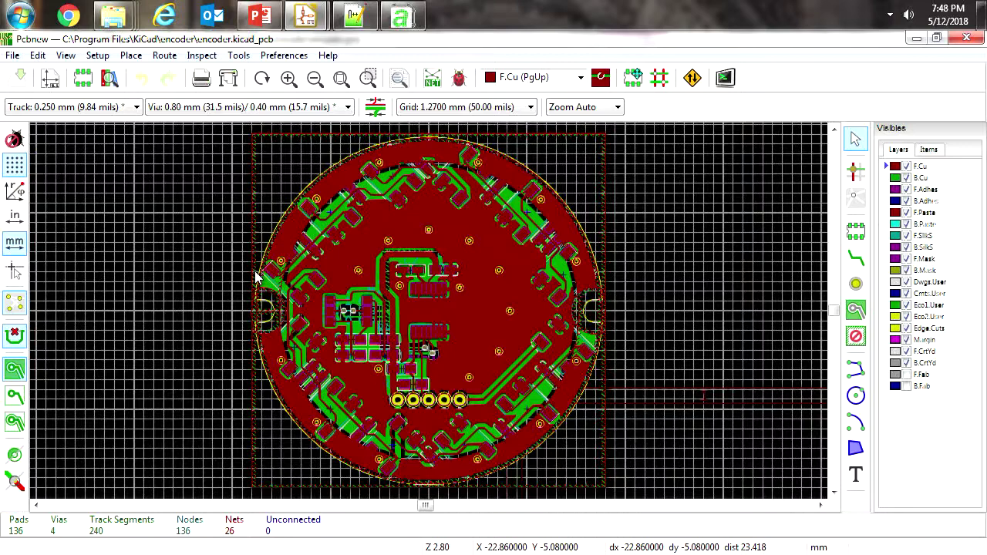
click(283, 221)
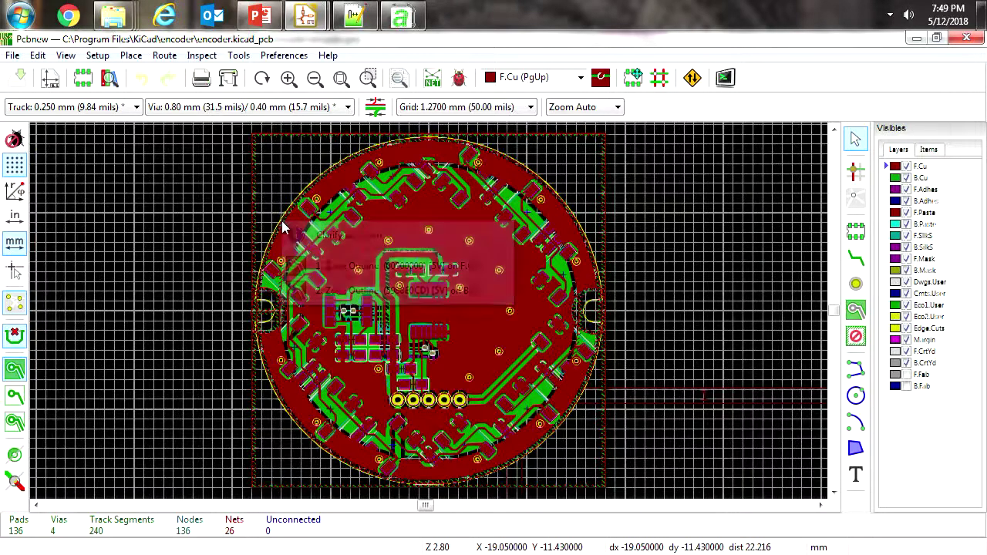
click(331, 268)
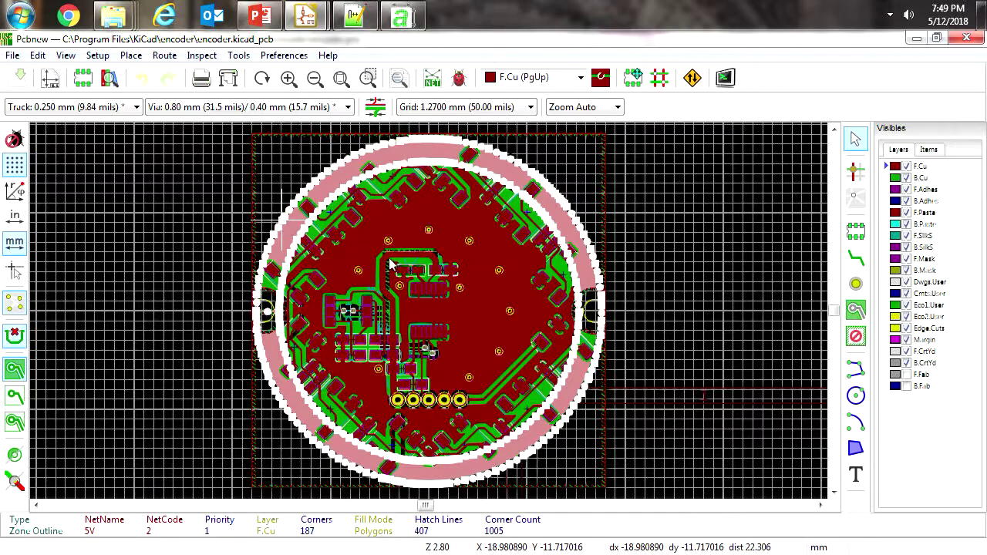
key(e)
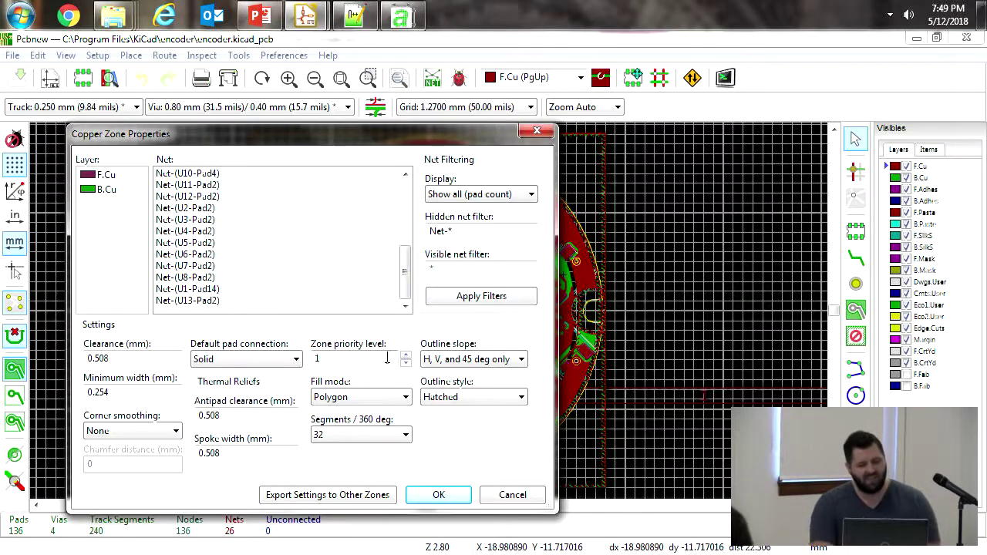
click(512, 495)
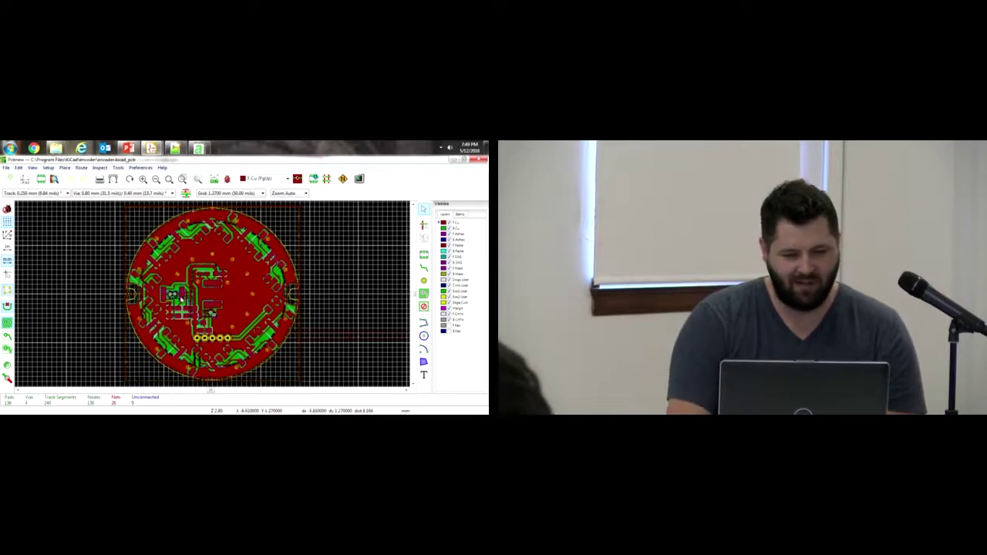
- Try moving the LED footprint just above the notch on the board's left edge up and inward, and undo the move
click(142, 179)
click(143, 179)
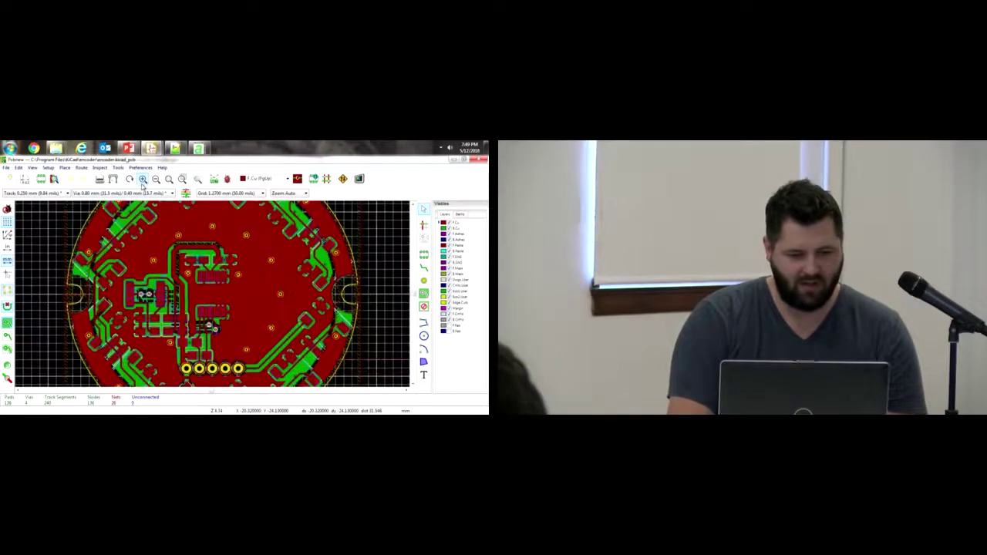
click(142, 179)
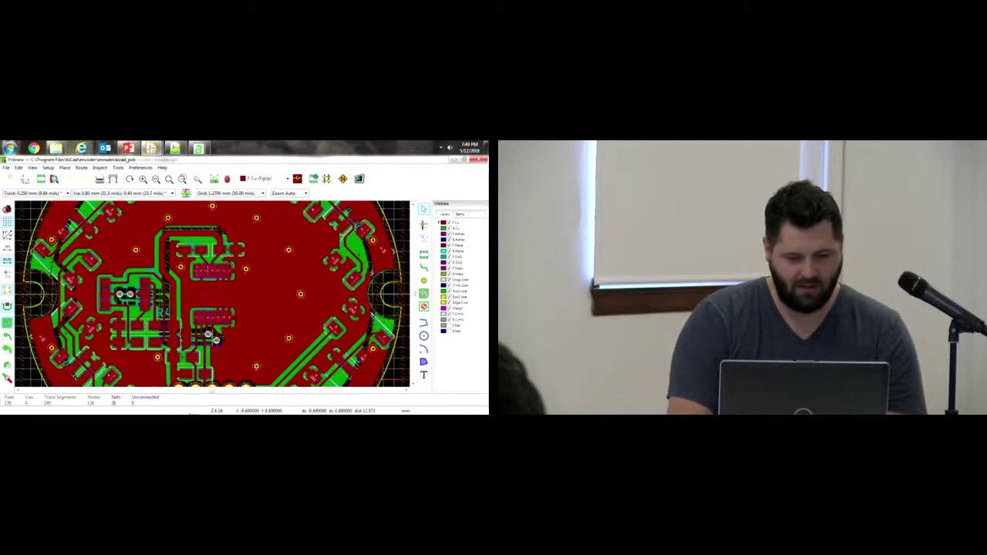
ctrl+scroll(214, 371, left, 5)
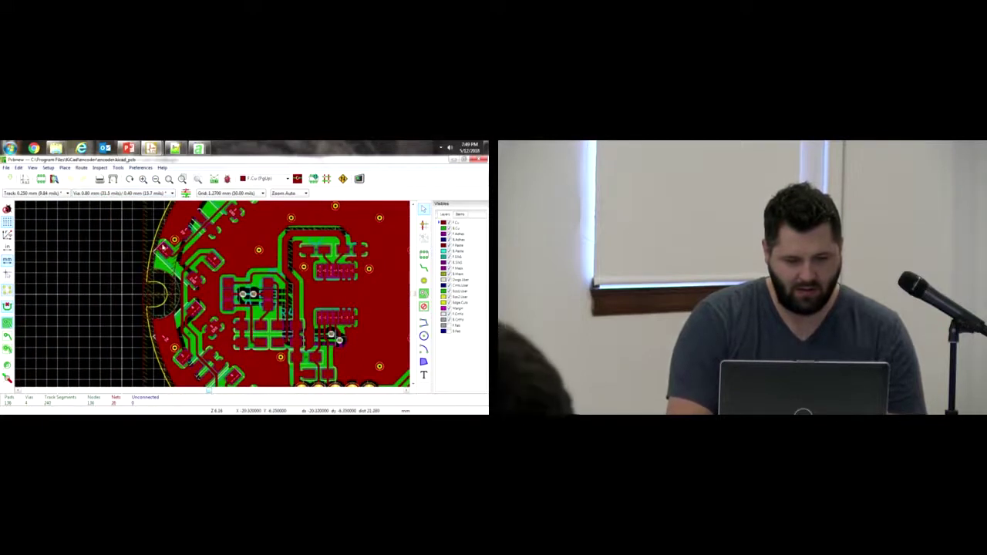
click(191, 260)
drag(193, 260, 211, 235)
click(206, 232)
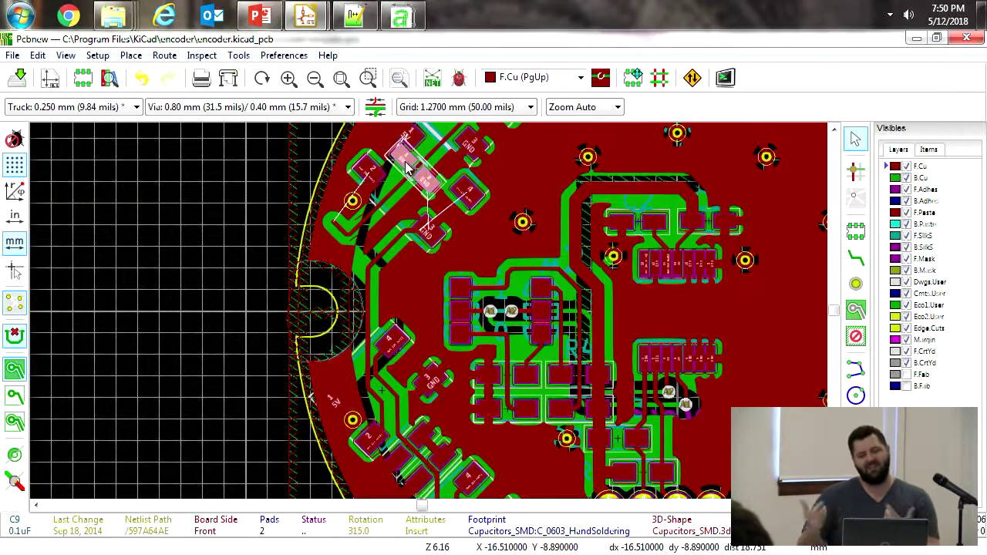
key(ctrl+z)
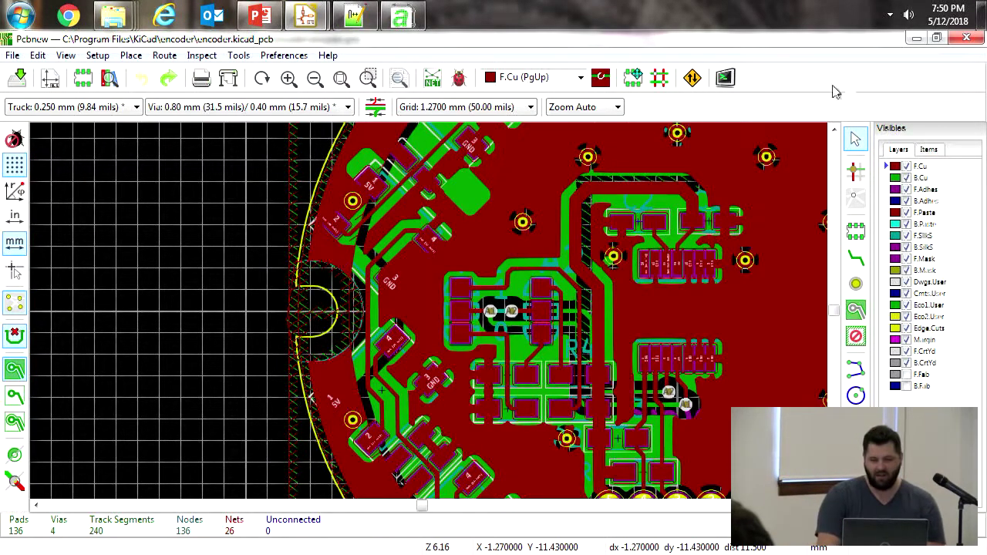
- Open the Footprint Editor from the KiCad project window and delete the stray silkscreen lines beside the custom pad
click(917, 38)
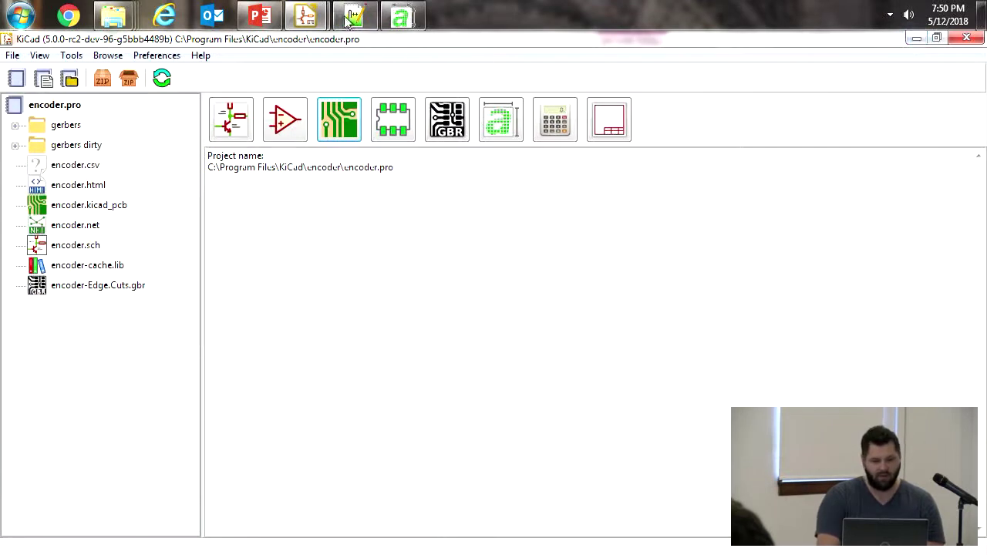
mouse_move(306, 17)
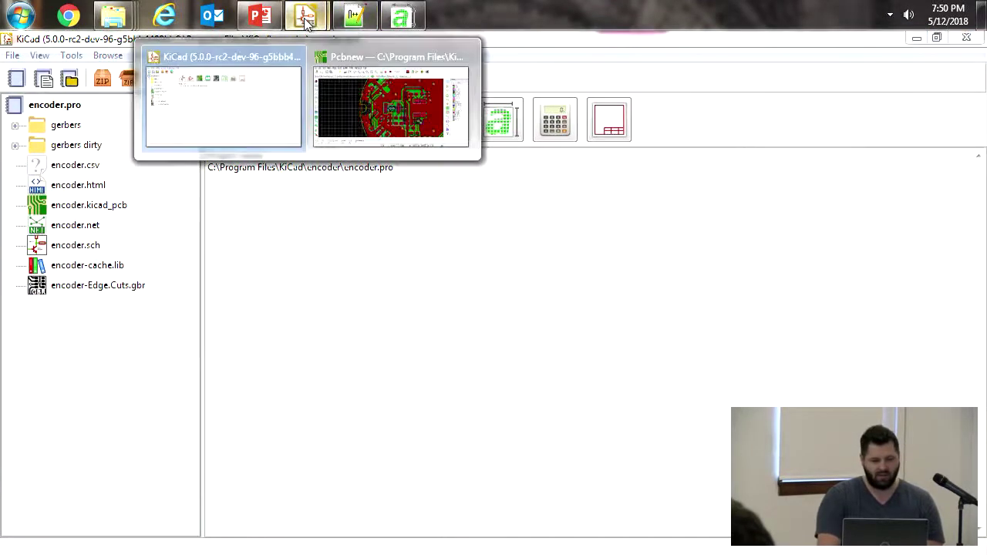
click(270, 103)
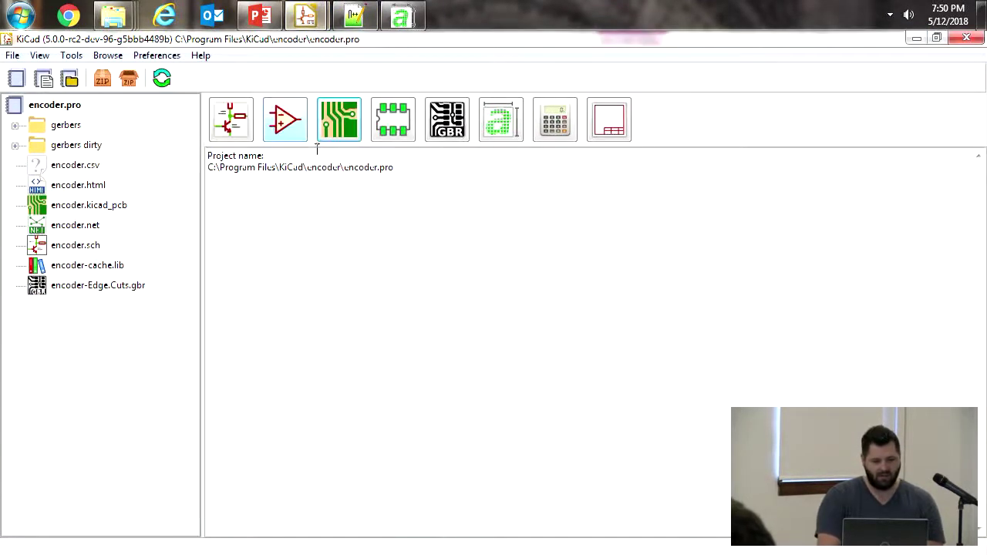
click(395, 130)
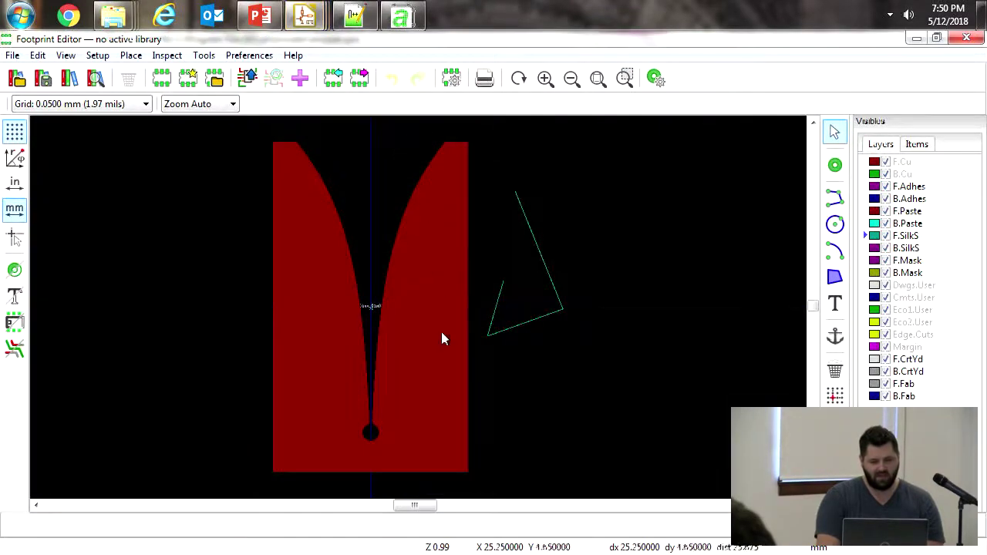
drag(635, 348, 478, 227)
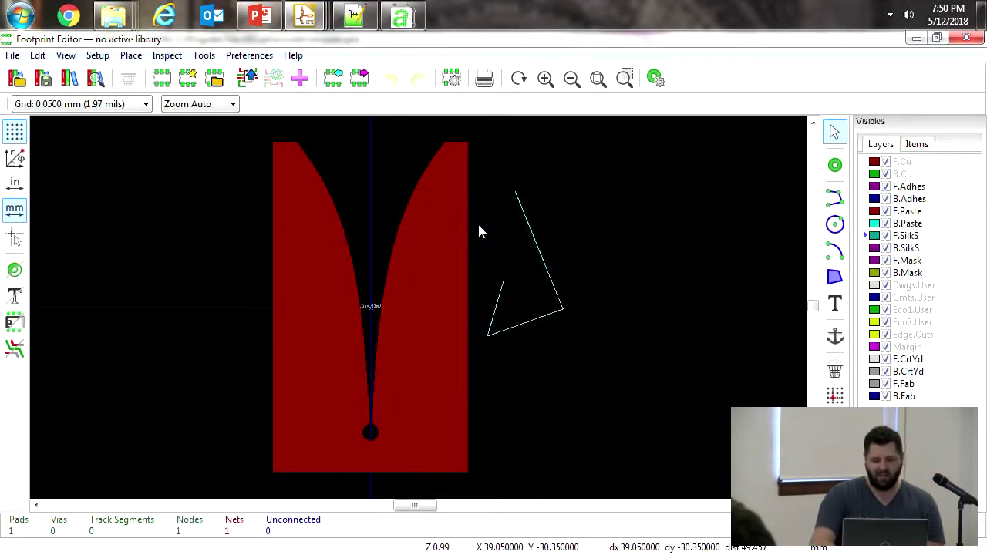
key(Delete)
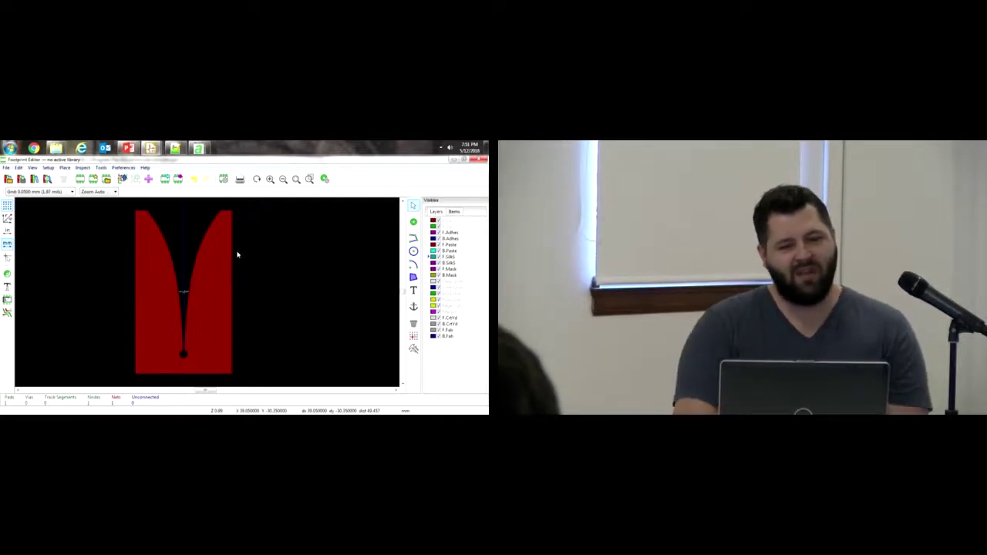
- Turn off the F.Mask layer in the custom pad's properties and open its copper layer choices
double_click(204, 287)
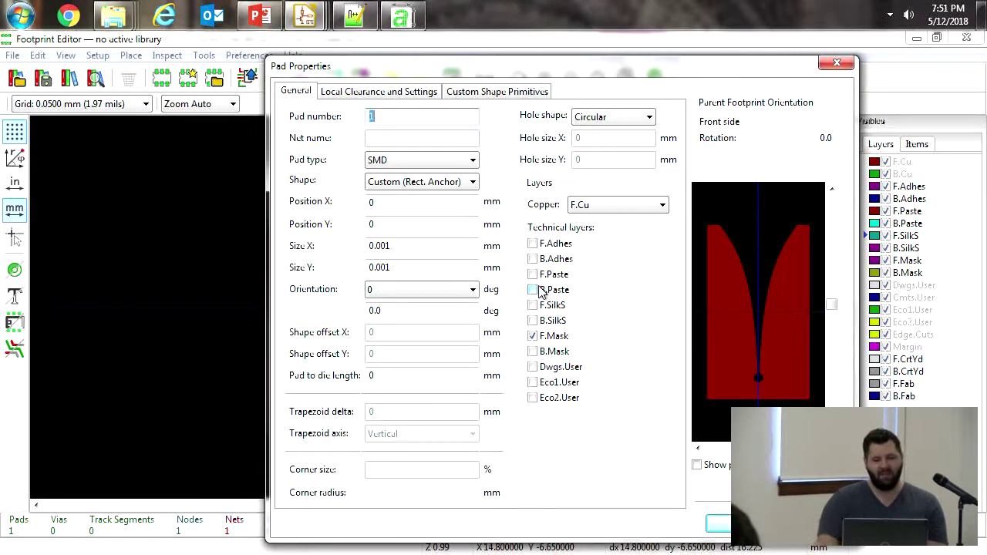
click(539, 344)
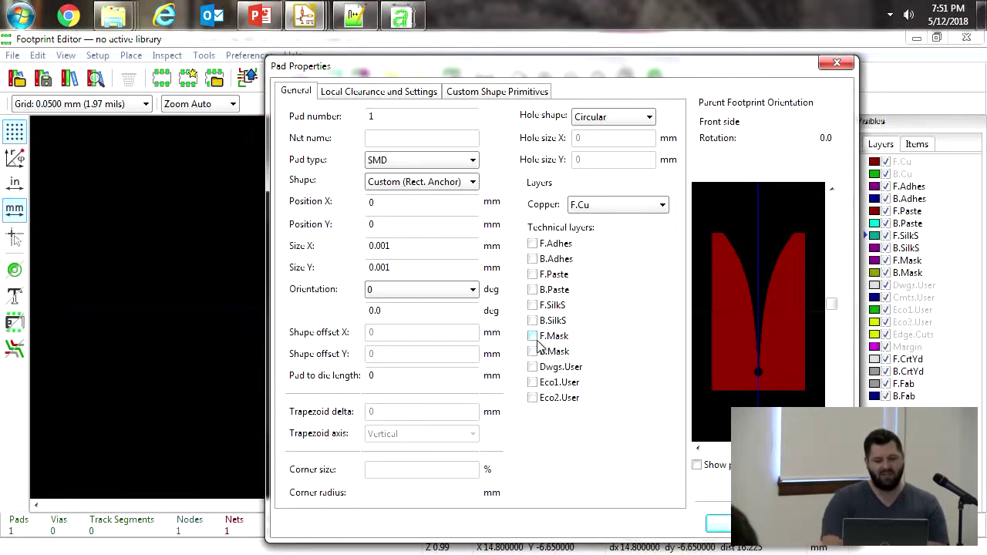
click(633, 208)
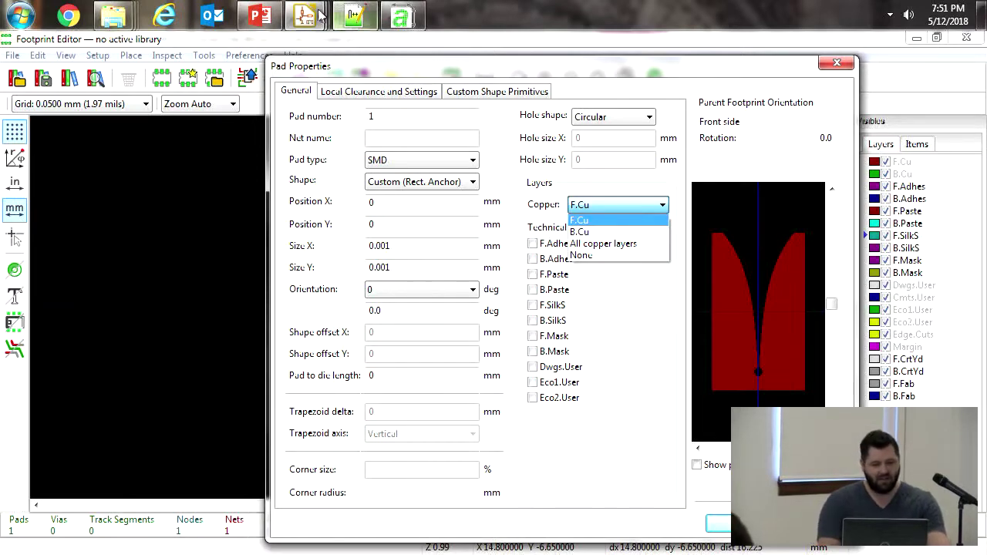
- Switch to PowerPoint and view slide 22 with the finished encoder boards and the closing contact slide 23
click(262, 17)
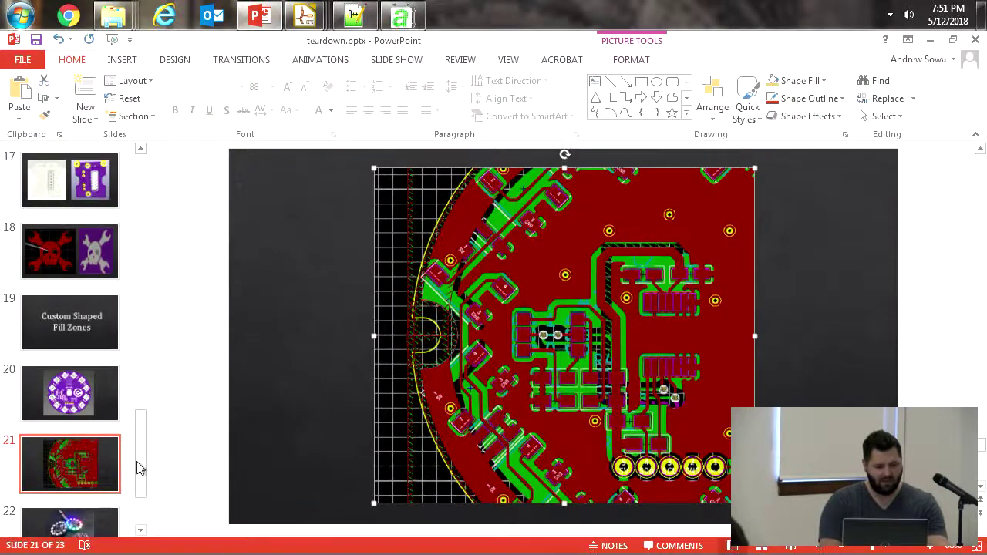
click(91, 515)
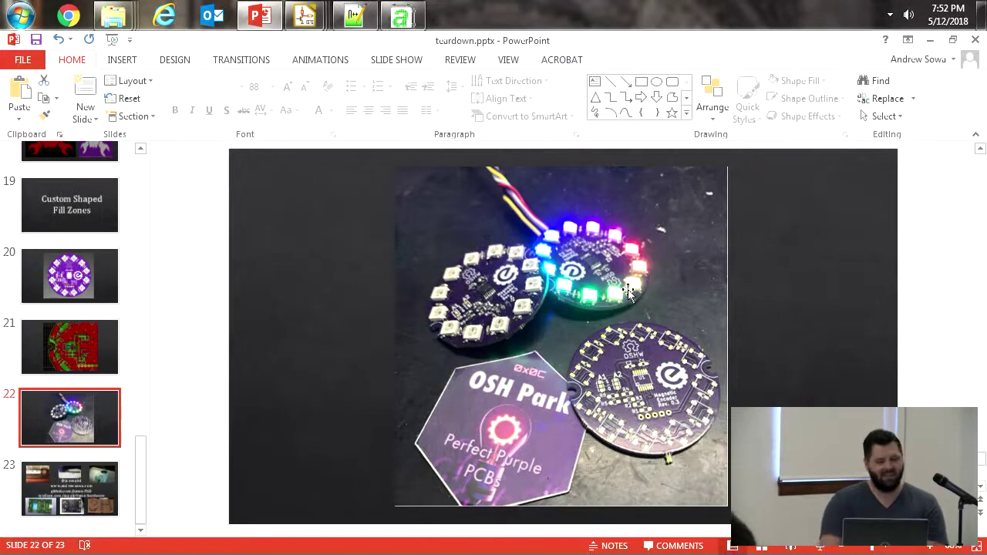
click(81, 488)
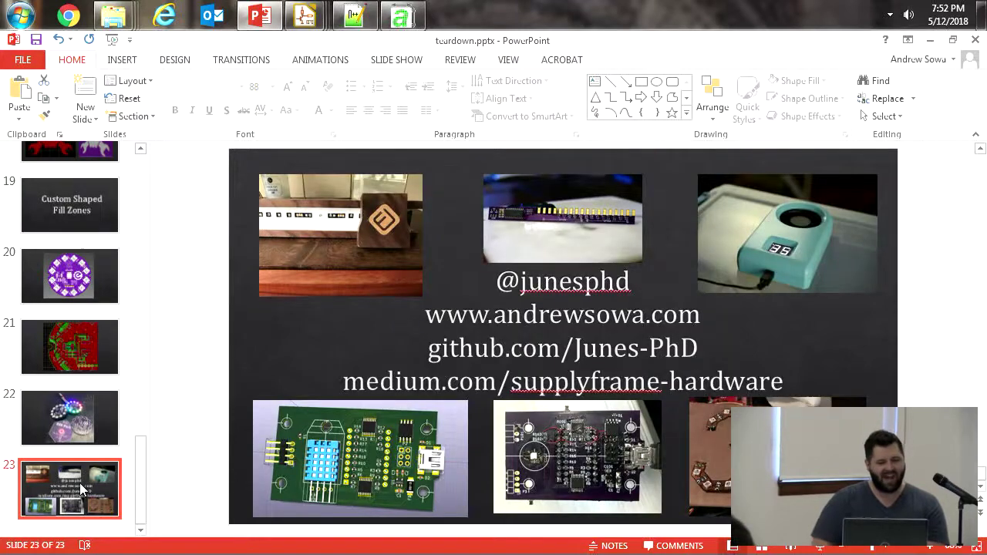